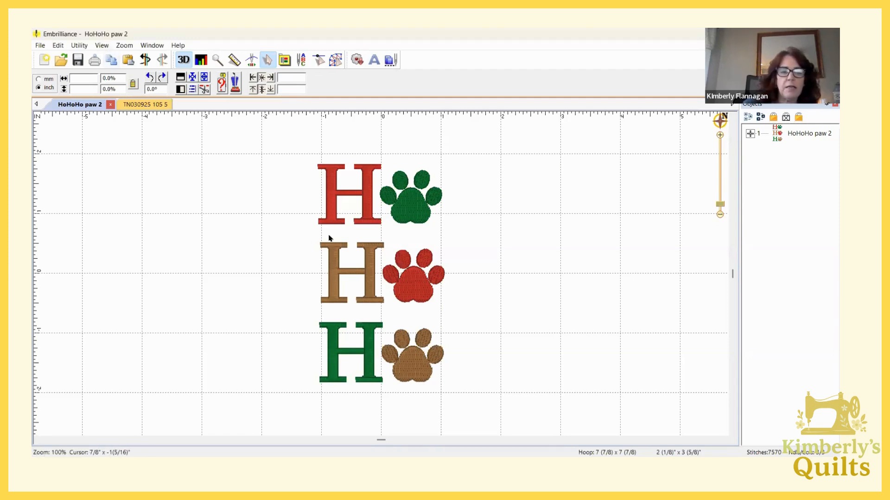
Select the stitches of the bottom row, the green H with brown paw, using rectangular selection and split them into a separate object
{"action": "left_click", "coordinate": [320, 60]}
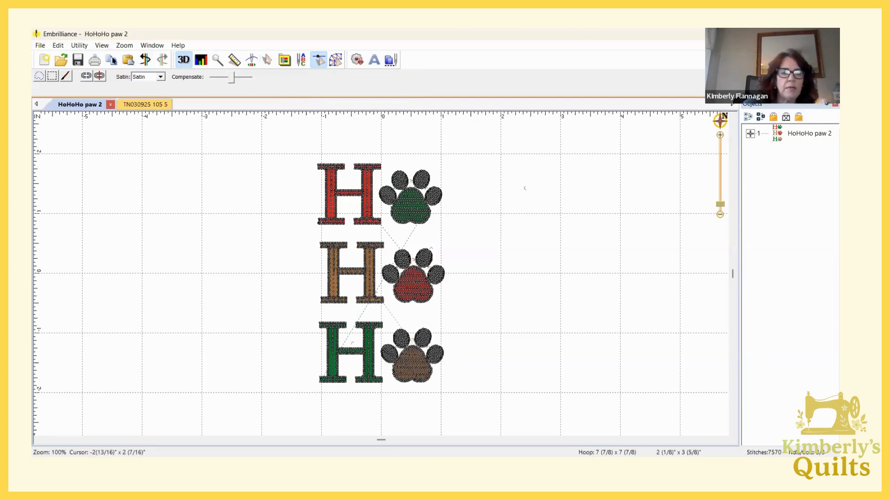
{"action": "left_click", "coordinate": [52, 77]}
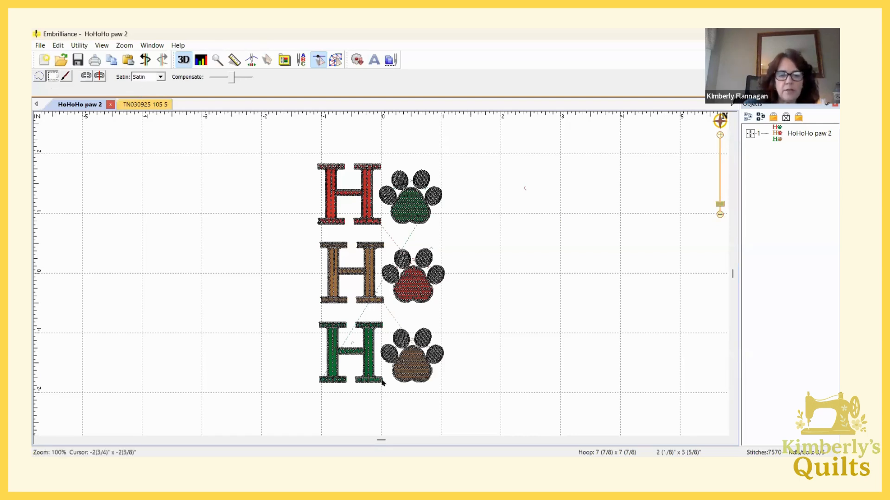
{"action": "left_click_drag", "start_coordinate": [288, 313], "coordinate": [490, 398]}
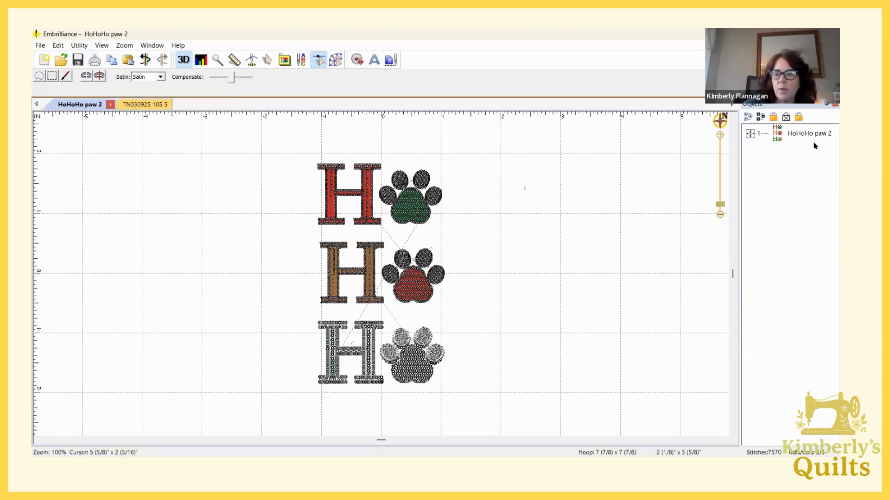
{"action": "left_click", "coordinate": [750, 134]}
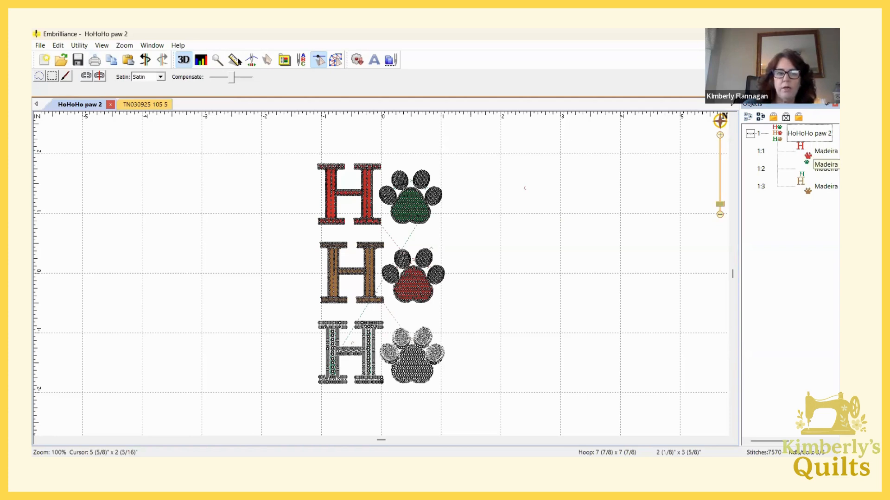
{"action": "left_click", "coordinate": [100, 76]}
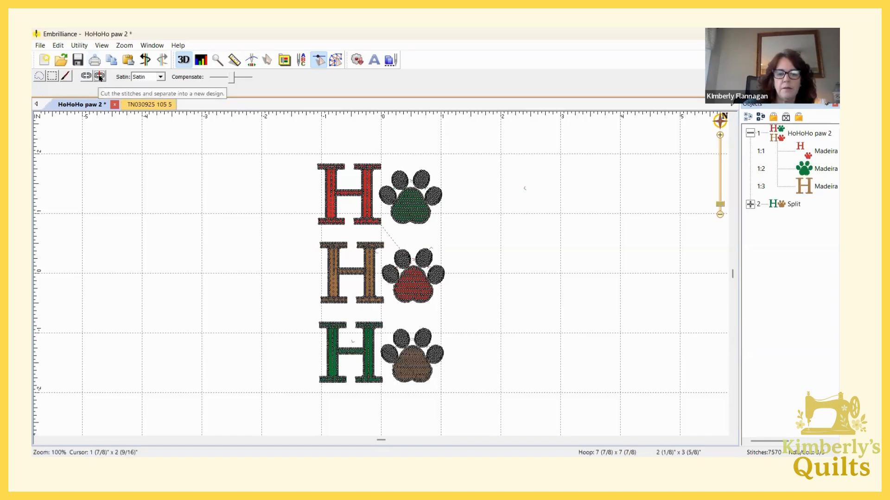
{"action": "left_click", "coordinate": [750, 205]}
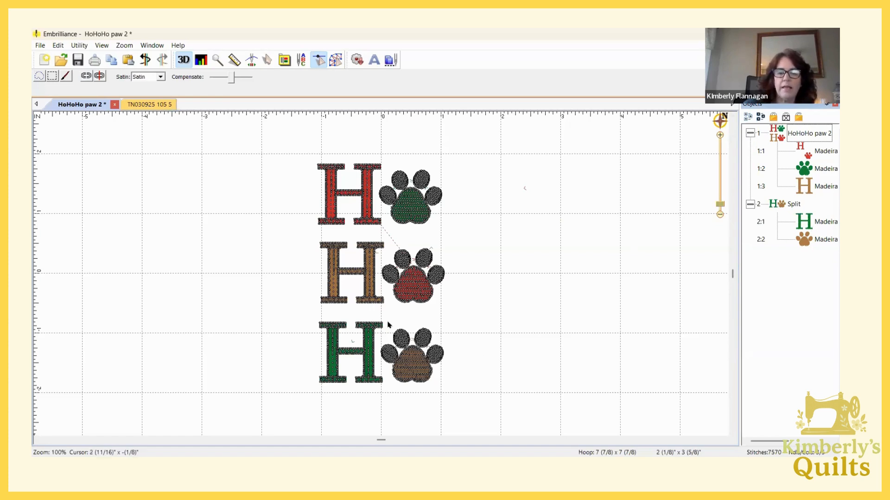
{"action": "left_click", "coordinate": [749, 204]}
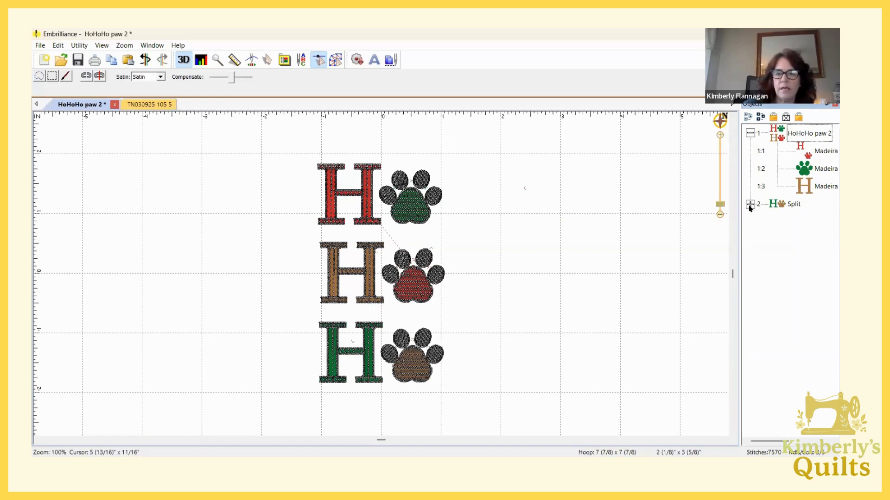
Move the split green H and brown paw up beside the red H and green paw, centred at about 2 5/16", 1 5/16"
{"action": "left_click", "coordinate": [778, 202]}
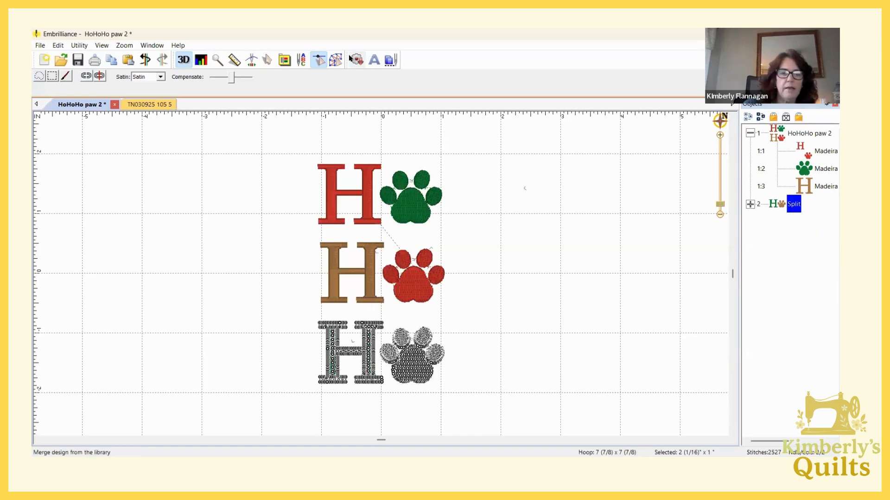
{"action": "left_click", "coordinate": [321, 61]}
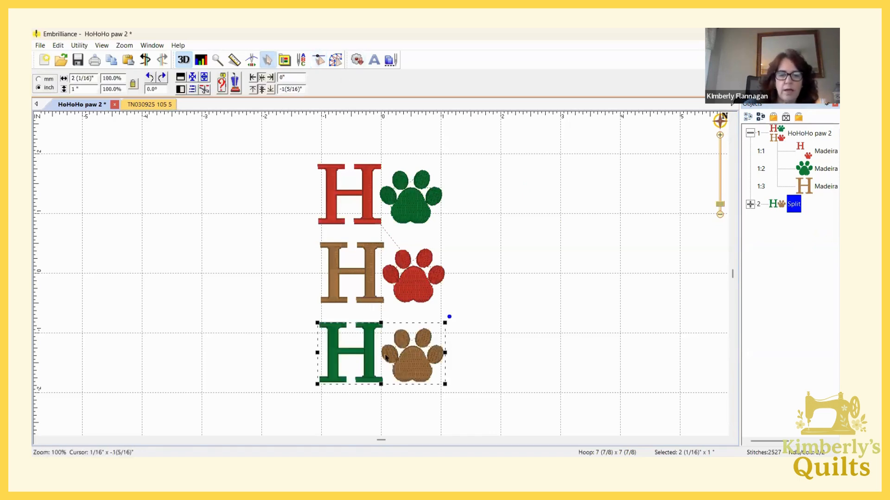
{"action": "left_click_drag", "start_coordinate": [385, 357], "coordinate": [521, 196]}
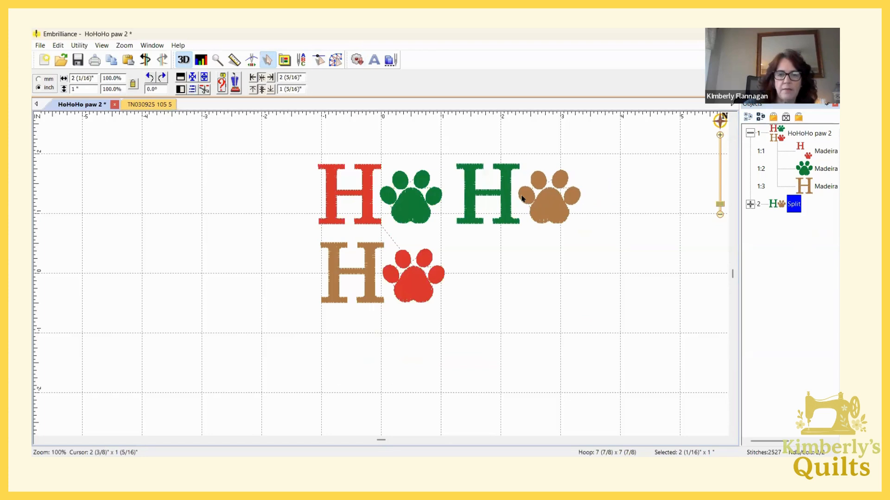
{"action": "left_click", "coordinate": [514, 334]}
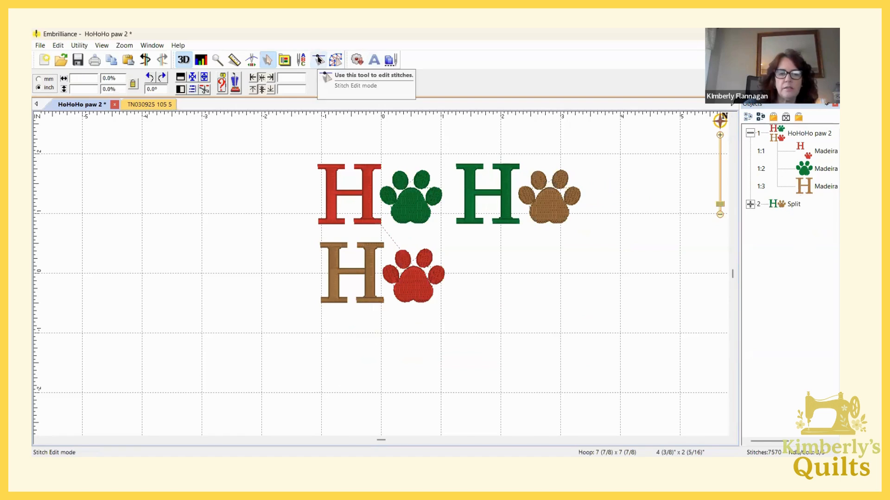
Rectangle-select the stitches of the brown H with red paw and split them into their own object
{"action": "left_click", "coordinate": [319, 59]}
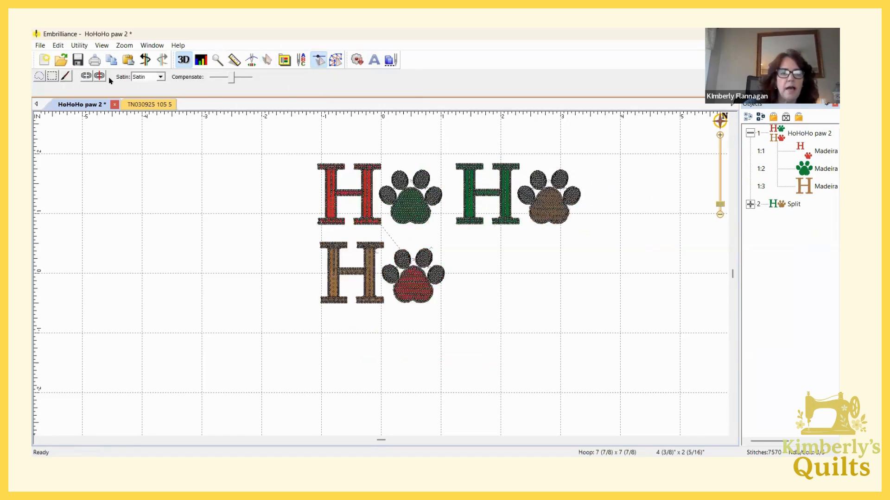
{"action": "left_click", "coordinate": [55, 76]}
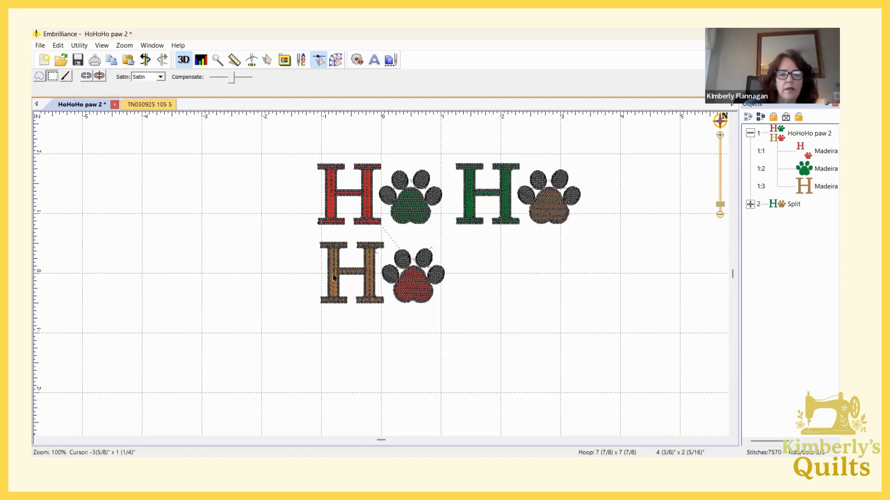
{"action": "left_click_drag", "start_coordinate": [294, 233], "coordinate": [477, 331]}
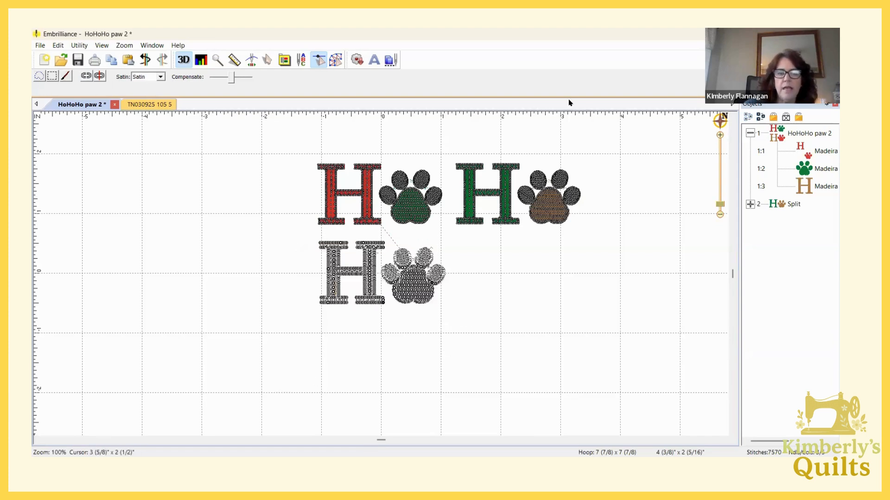
{"action": "left_click", "coordinate": [99, 76]}
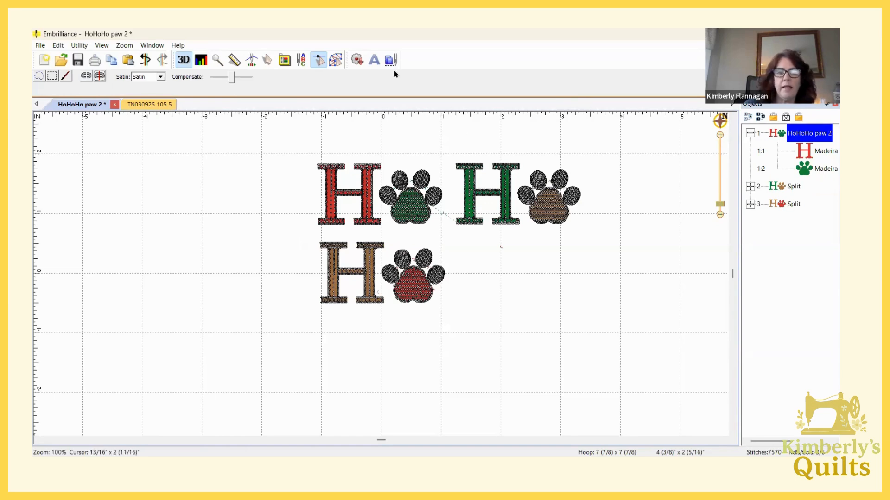
Leave stitch editing and move the brown H with red paw out to the left of the others, centred at about -2 7/16", 1/2"
{"action": "left_click", "coordinate": [319, 59]}
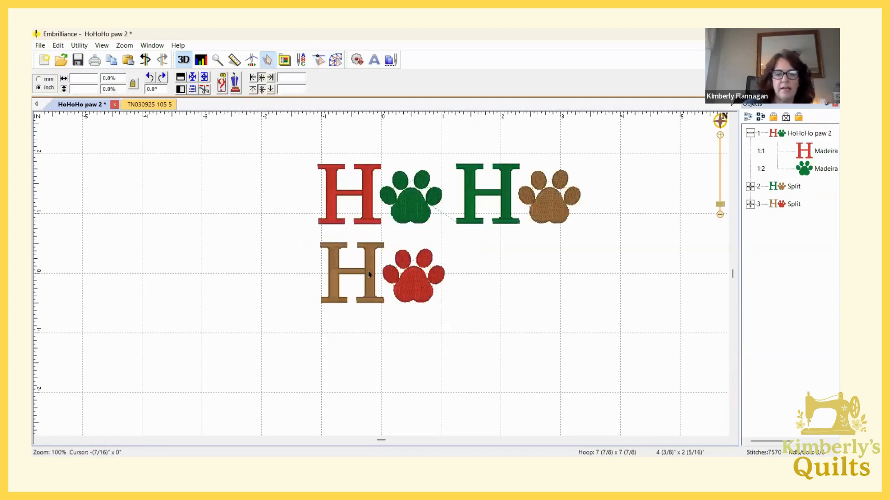
{"action": "left_click", "coordinate": [790, 204]}
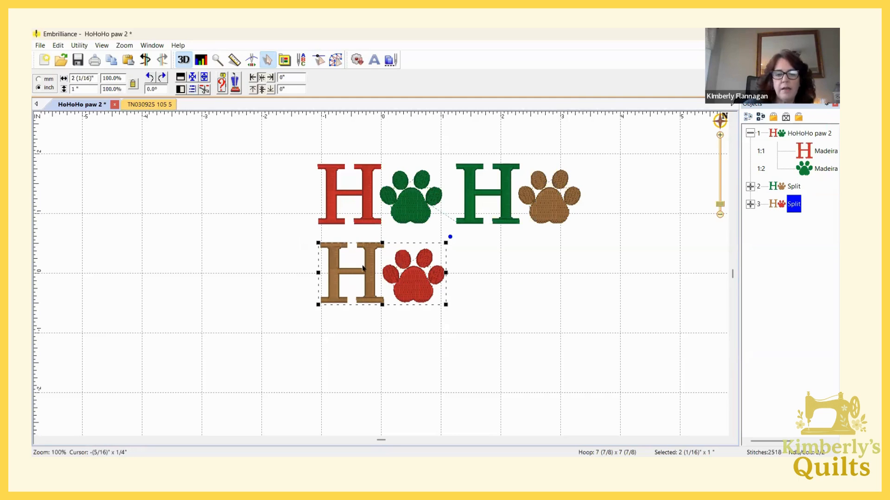
{"action": "left_click_drag", "start_coordinate": [381, 275], "coordinate": [278, 239]}
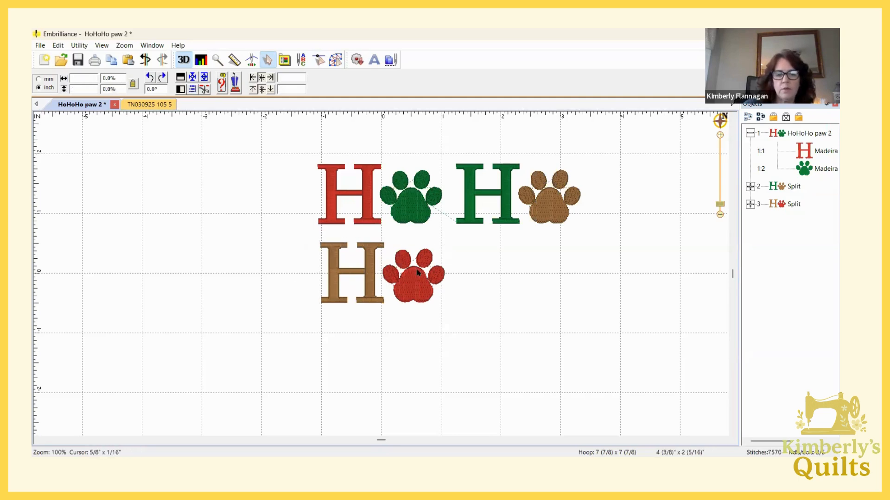
{"action": "left_click_drag", "start_coordinate": [416, 269], "coordinate": [295, 245]}
Arrange the three pieces in a descending diagonal: brown H with red paw, red H with green paw, green H with brown paw
{"action": "left_click_drag", "start_coordinate": [535, 196], "coordinate": [536, 261]}
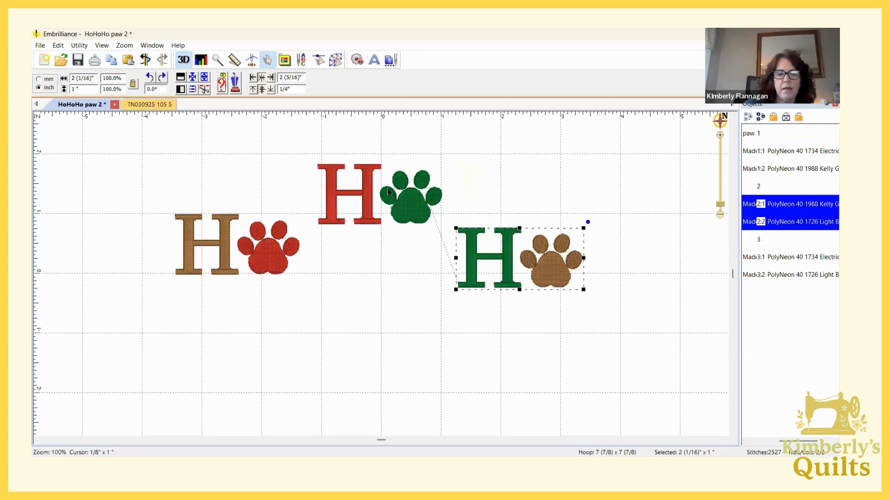
{"action": "left_click_drag", "start_coordinate": [390, 218], "coordinate": [378, 312]}
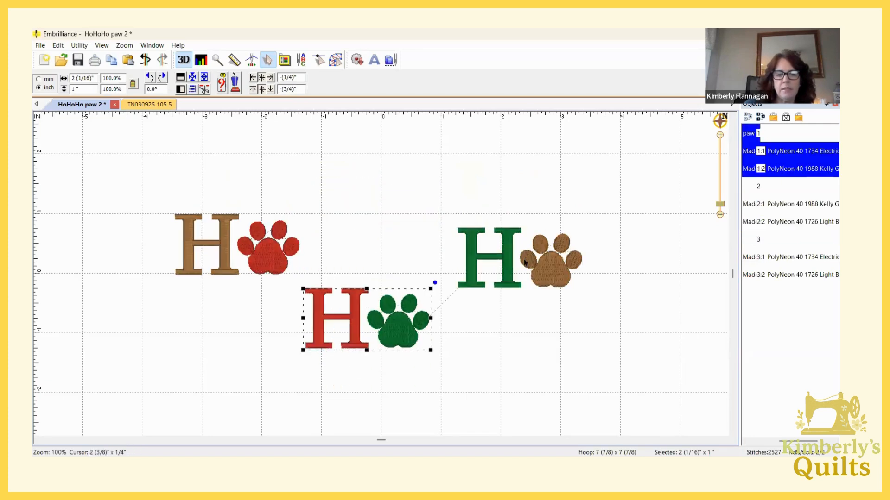
{"action": "left_click_drag", "start_coordinate": [523, 259], "coordinate": [520, 369]}
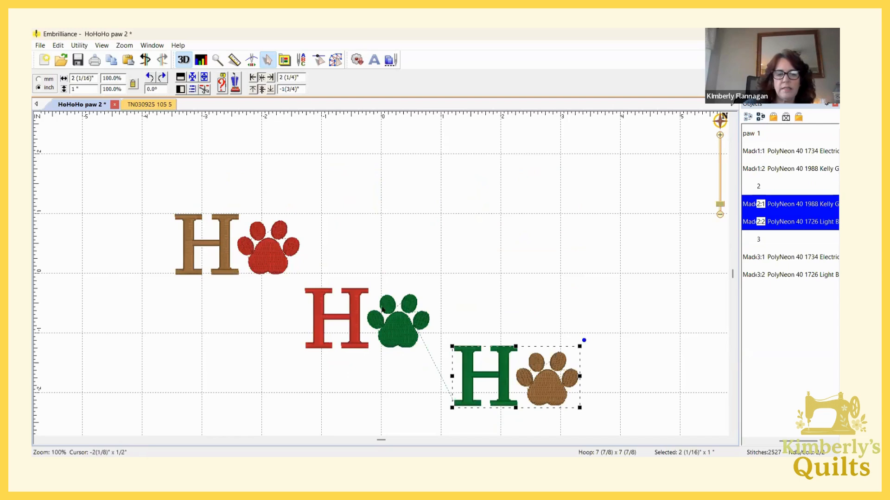
{"action": "left_click", "coordinate": [265, 249]}
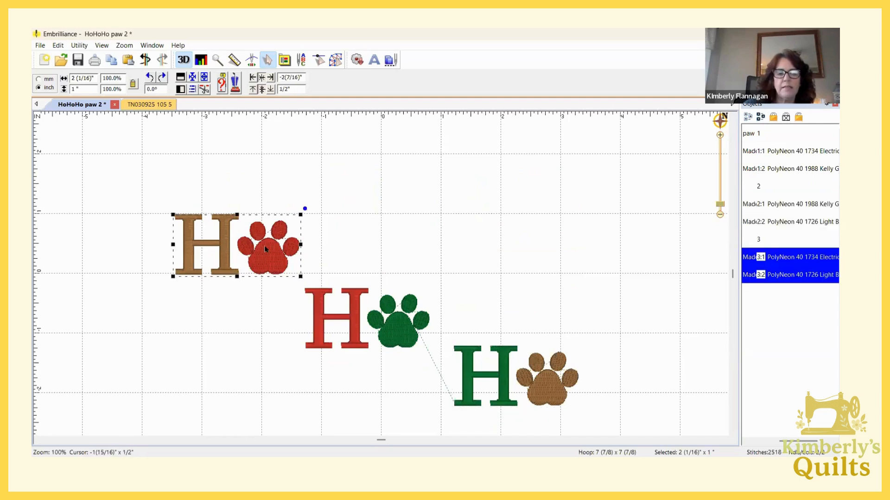
{"action": "left_click_drag", "start_coordinate": [301, 245], "coordinate": [352, 245]}
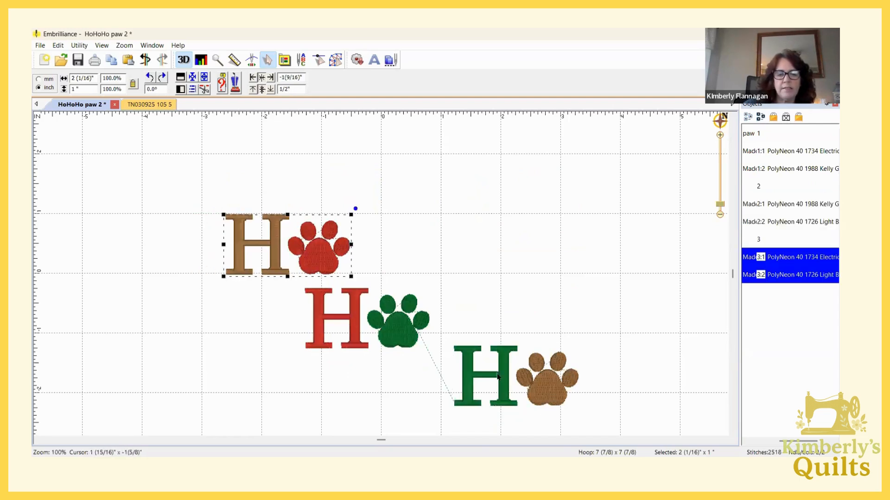
{"action": "left_click_drag", "start_coordinate": [486, 377], "coordinate": [423, 392]}
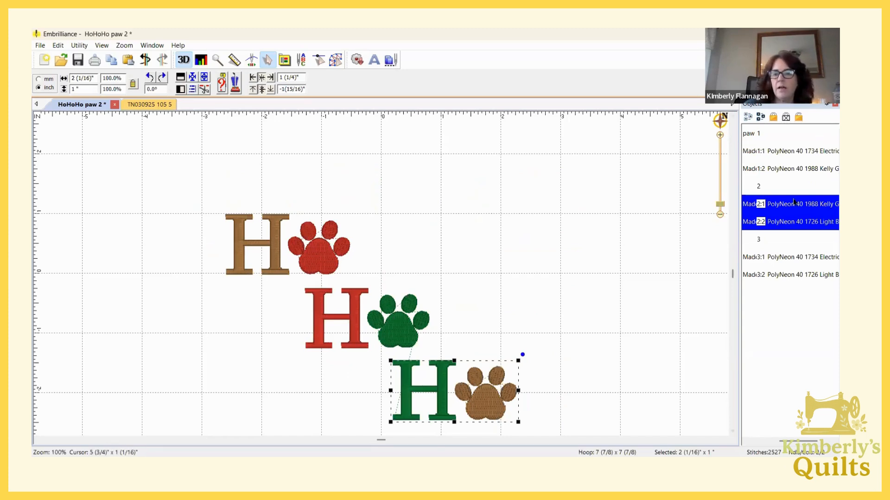
Widen the object list and delete the green H with brown paw and the red H with green paw
{"action": "left_click_drag", "start_coordinate": [741, 253], "coordinate": [676, 260]}
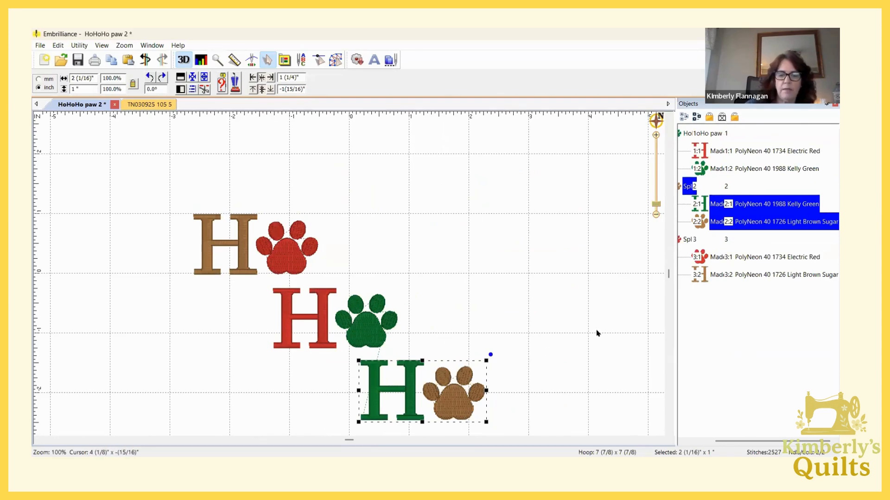
{"action": "key", "text": "Delete"}
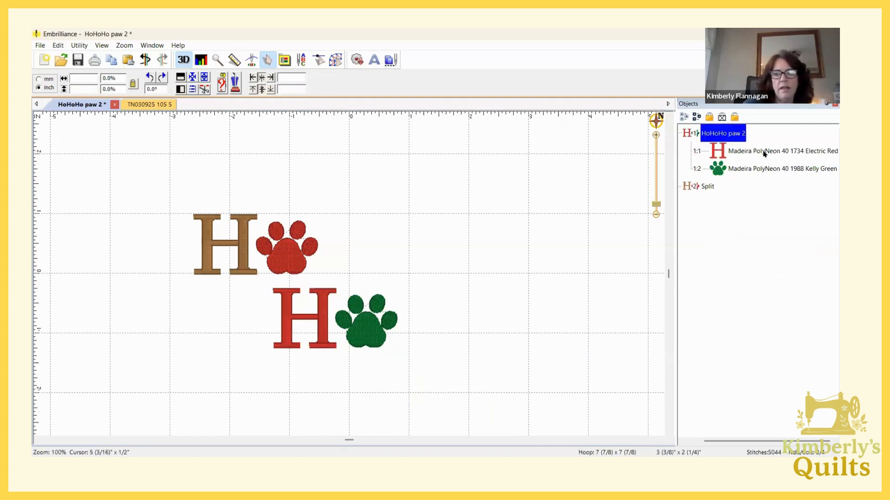
{"action": "left_click", "coordinate": [724, 137]}
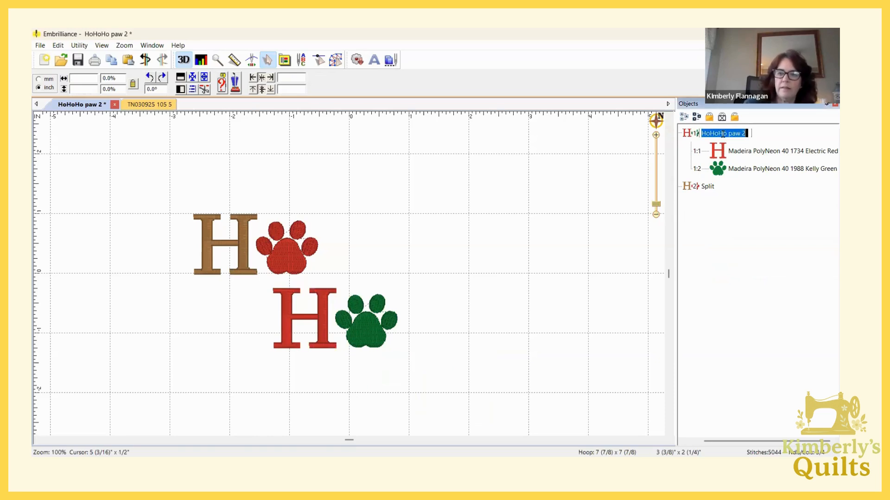
{"action": "left_click", "coordinate": [692, 137]}
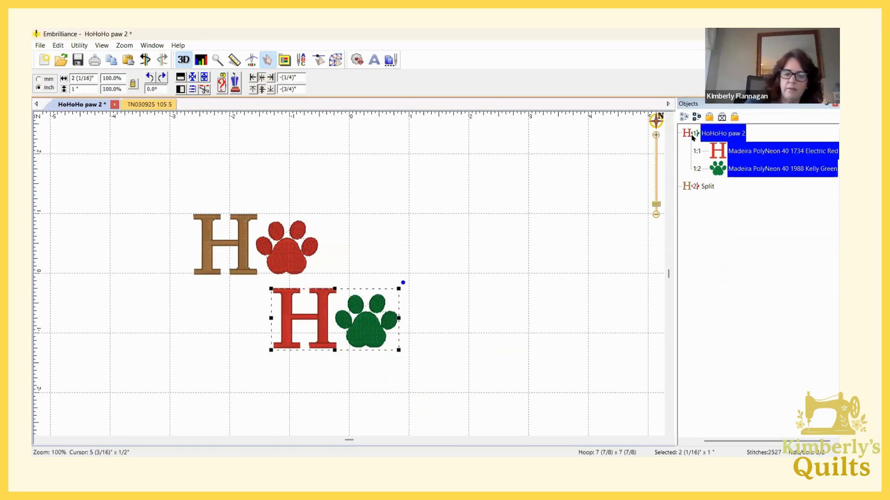
{"action": "key", "text": "Delete"}
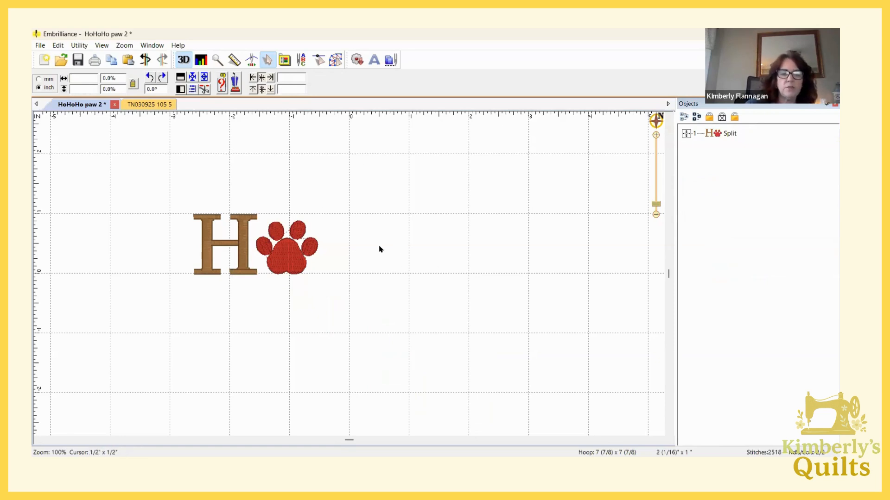
Start saving the working file under a new name and browse to Documents > Embroidery Designes 2 > Creative Fabrica > christmas
{"action": "left_click", "coordinate": [40, 47]}
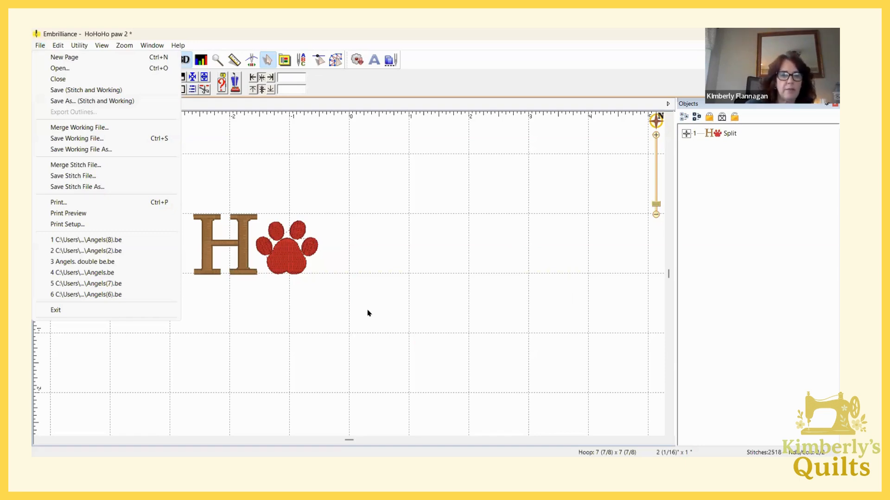
{"action": "left_click", "coordinate": [105, 150]}
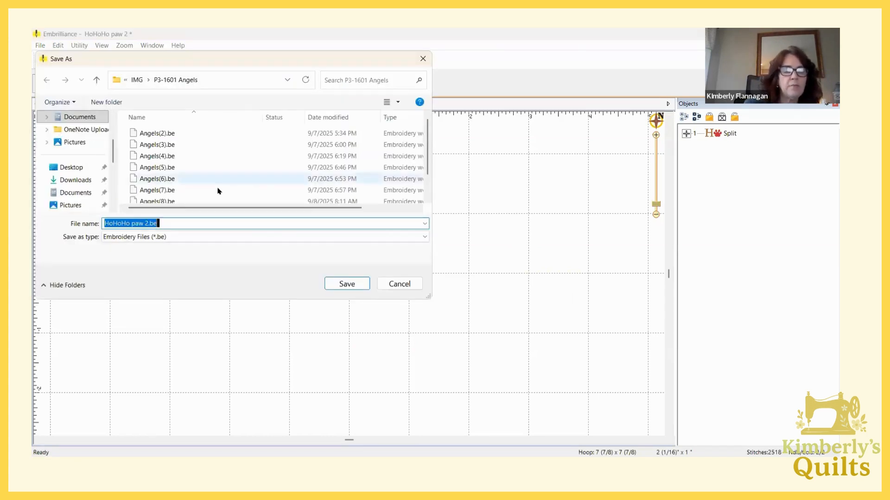
{"action": "left_click", "coordinate": [280, 79]}
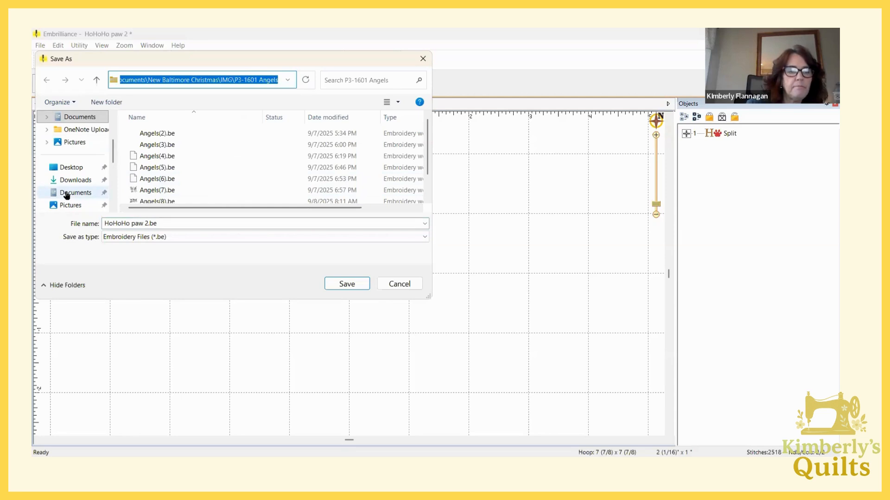
{"action": "left_click", "coordinate": [66, 194]}
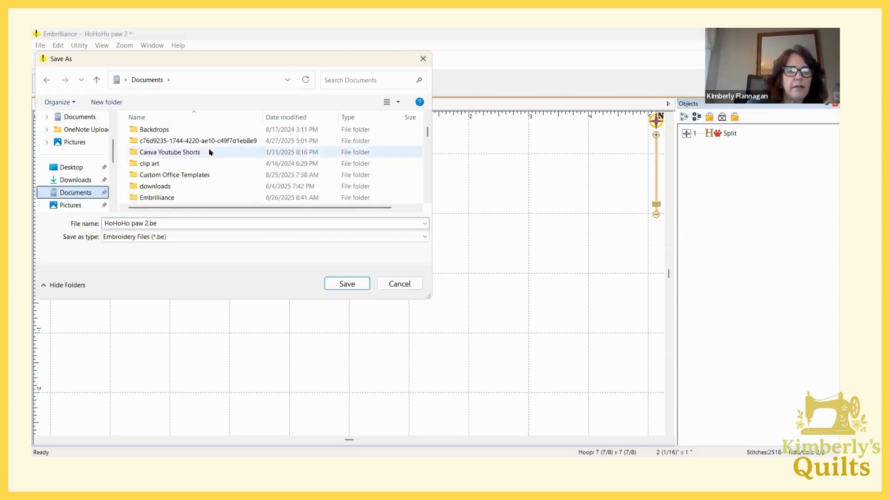
{"action": "scroll", "coordinate": [210, 153], "scroll_direction": "up", "scroll_amount": 1}
{"action": "scroll", "coordinate": [210, 152], "scroll_direction": "down", "scroll_amount": 3}
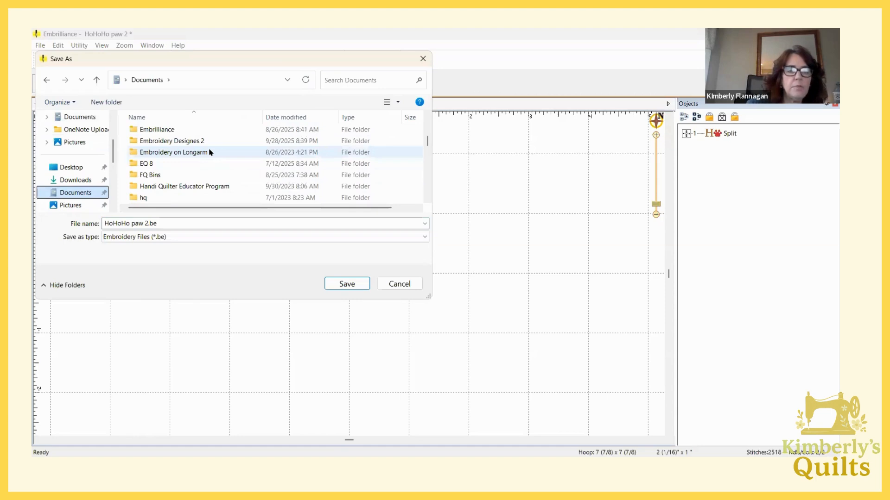
{"action": "left_click", "coordinate": [184, 140]}
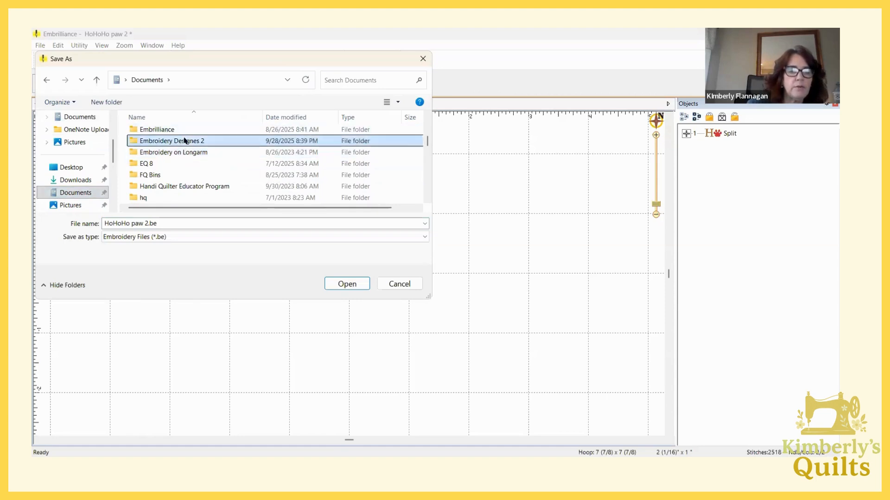
{"action": "double_click", "coordinate": [135, 141]}
{"action": "left_click", "coordinate": [173, 178]}
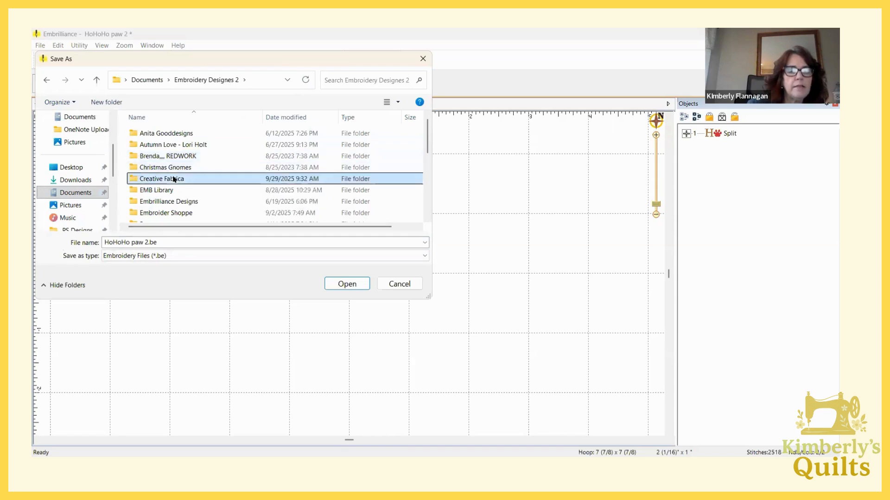
{"action": "double_click", "coordinate": [174, 179]}
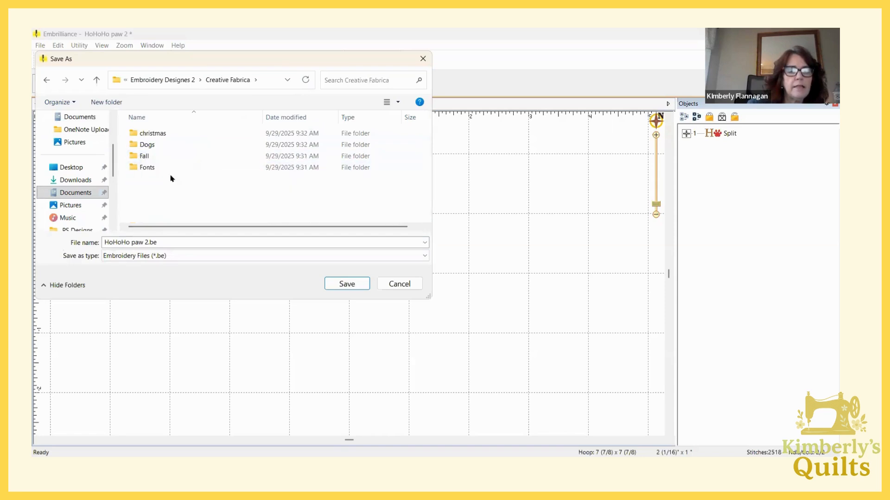
{"action": "double_click", "coordinate": [153, 134]}
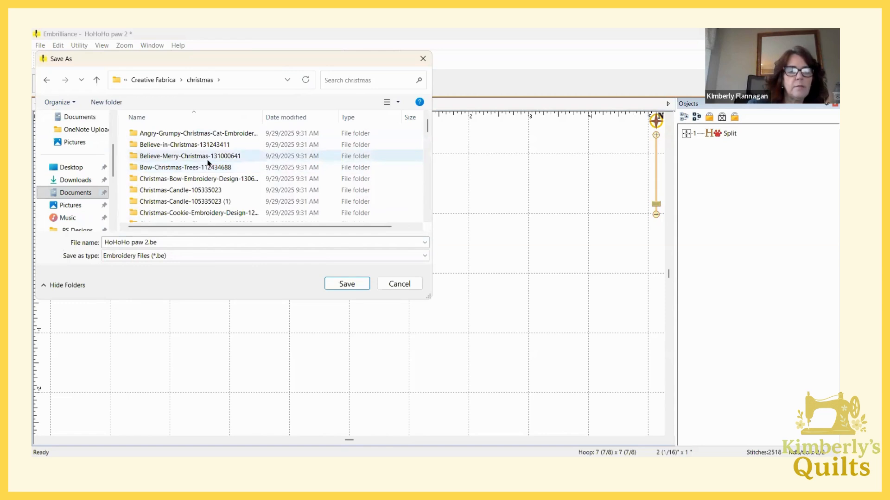
Save the working file as HoHoHo paw 2.be in the Ho-Ho-Ho-Paw-Santa-46885837 folder
{"action": "scroll", "coordinate": [208, 162], "scroll_direction": "down", "scroll_amount": 3}
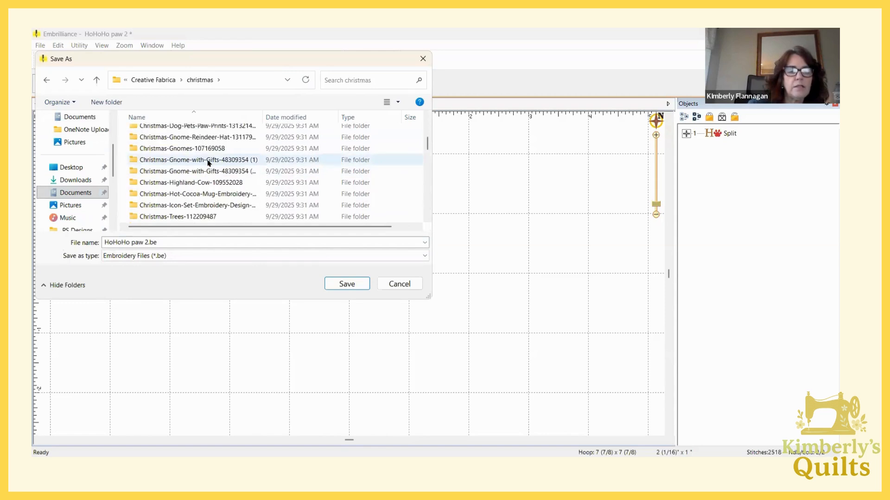
{"action": "scroll", "coordinate": [208, 162], "scroll_direction": "down", "scroll_amount": 3}
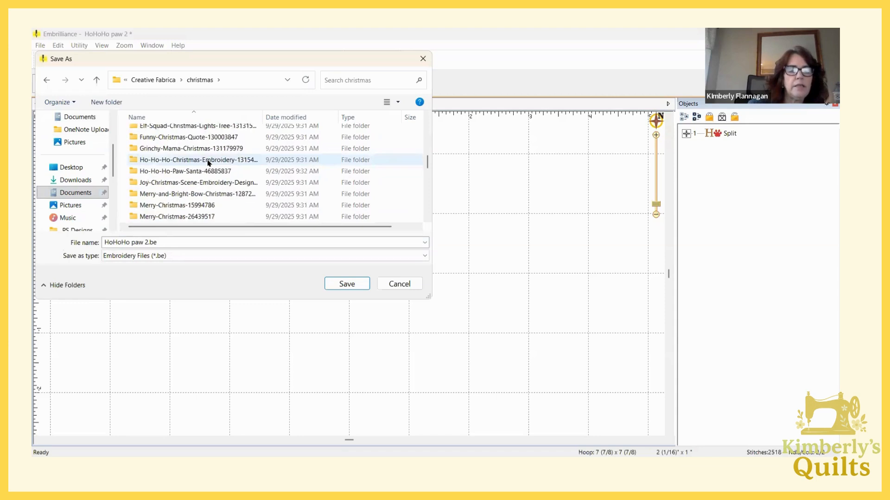
{"action": "left_click", "coordinate": [192, 171]}
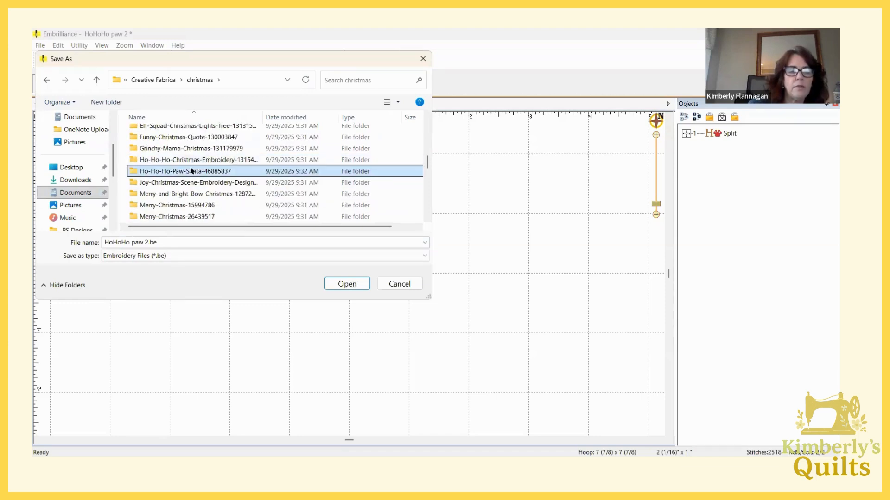
{"action": "double_click", "coordinate": [191, 171]}
{"action": "left_click", "coordinate": [131, 244]}
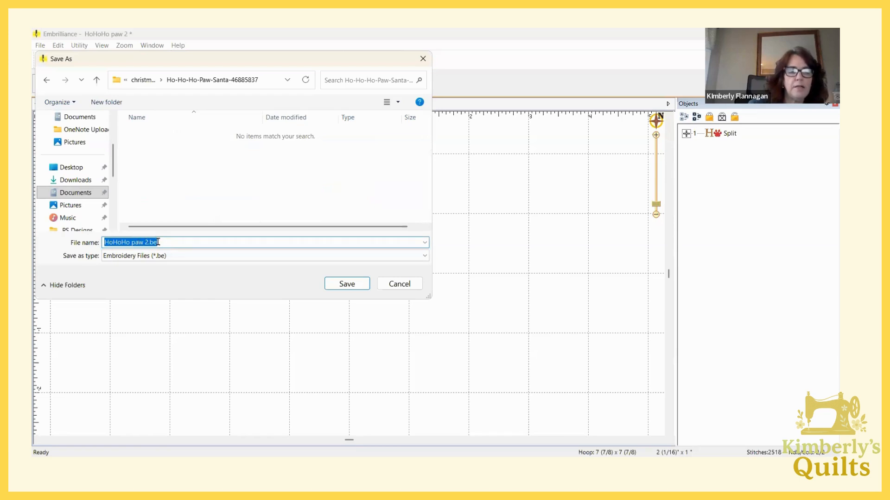
{"action": "left_click", "coordinate": [346, 283]}
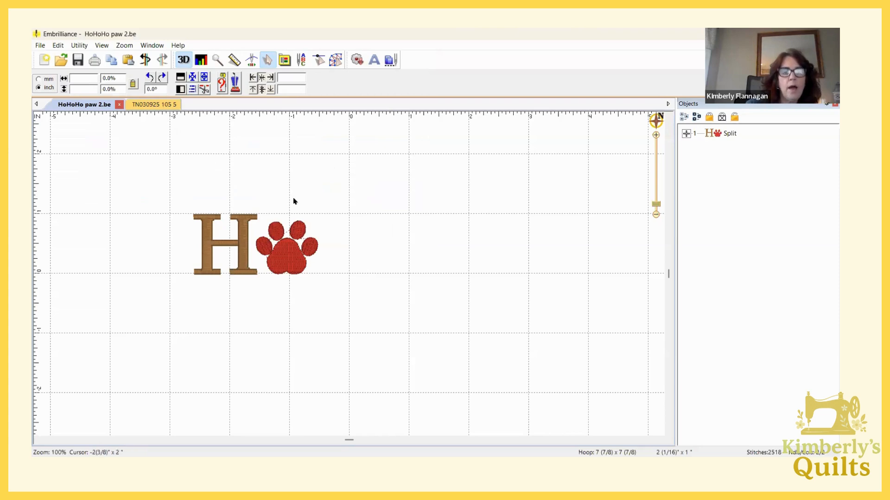
{"action": "left_click", "coordinate": [151, 106]}
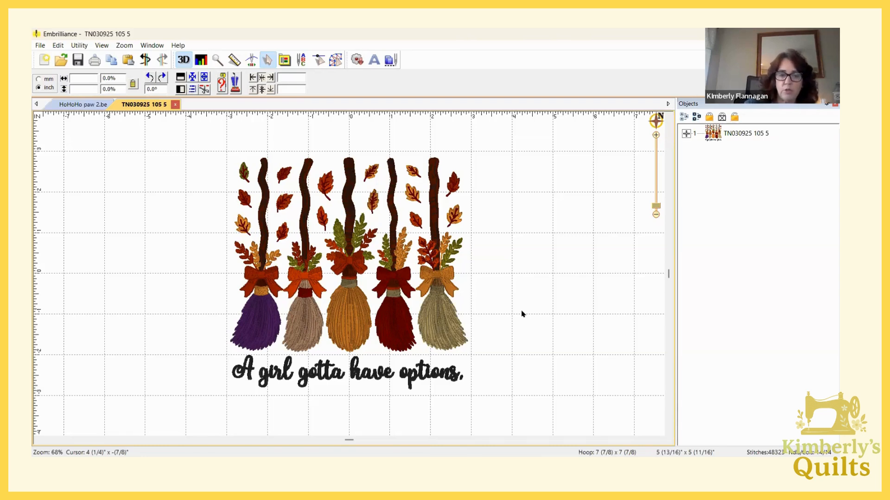
{"action": "left_click", "coordinate": [686, 134]}
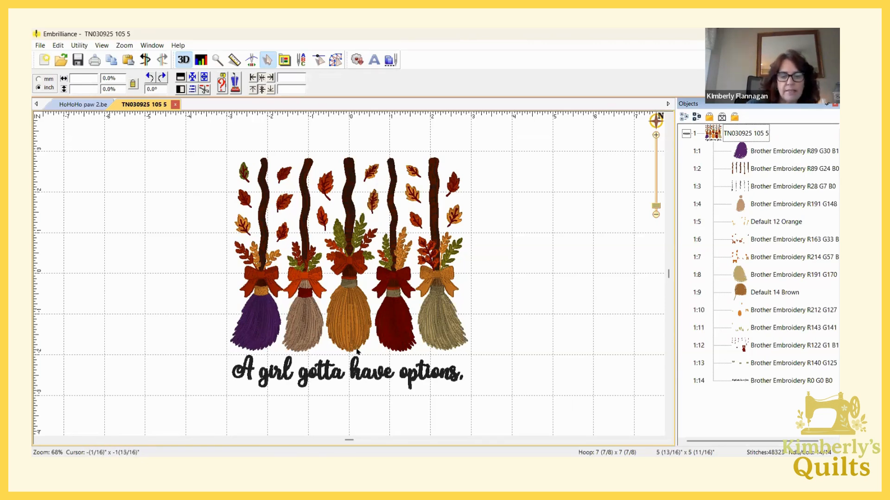
{"action": "scroll", "coordinate": [423, 343], "scroll_direction": "down", "scroll_amount": 5}
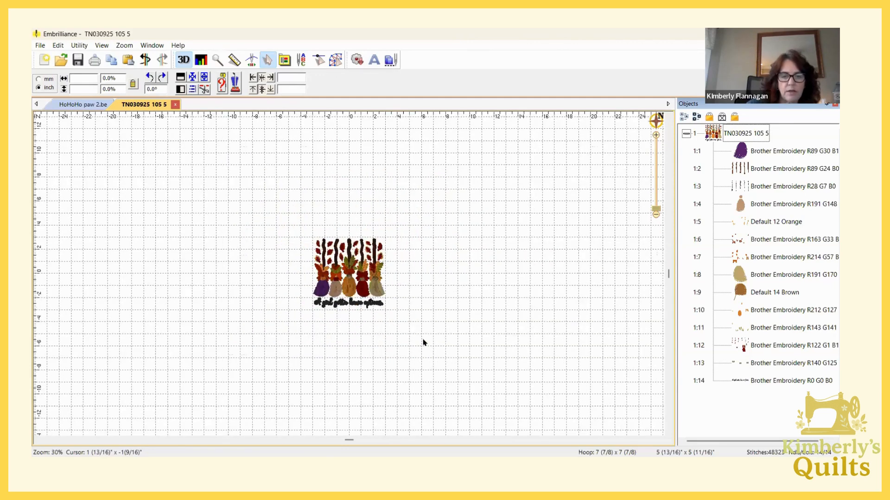
{"action": "scroll", "coordinate": [423, 343], "scroll_direction": "up", "scroll_amount": 6}
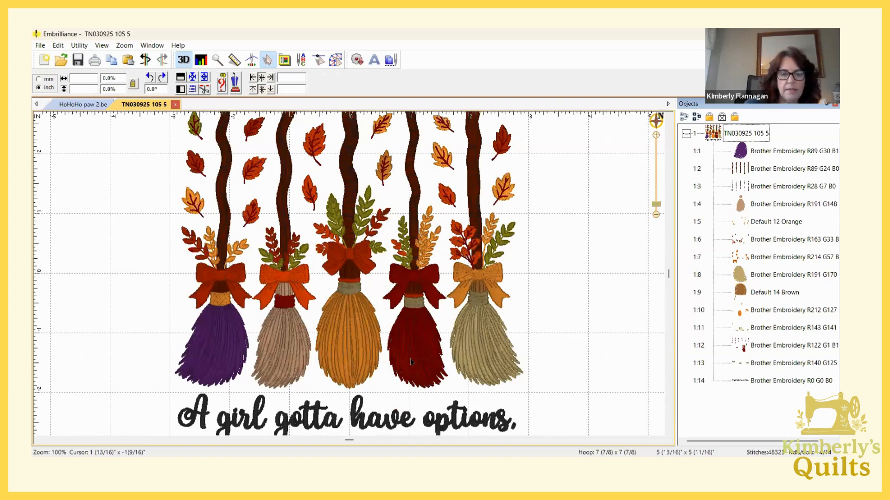
{"action": "left_click_drag", "start_coordinate": [409, 370], "coordinate": [420, 287]}
{"action": "scroll", "coordinate": [420, 289], "scroll_direction": "down", "scroll_amount": 4}
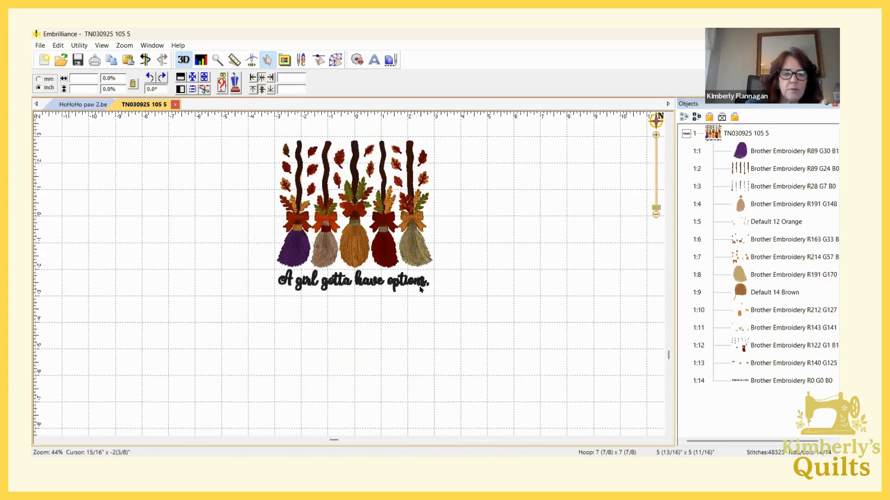
{"action": "scroll", "coordinate": [420, 289], "scroll_direction": "up", "scroll_amount": 3}
{"action": "scroll", "coordinate": [420, 289], "scroll_direction": "down", "scroll_amount": 1}
{"action": "scroll", "coordinate": [420, 289], "scroll_direction": "up", "scroll_amount": 2}
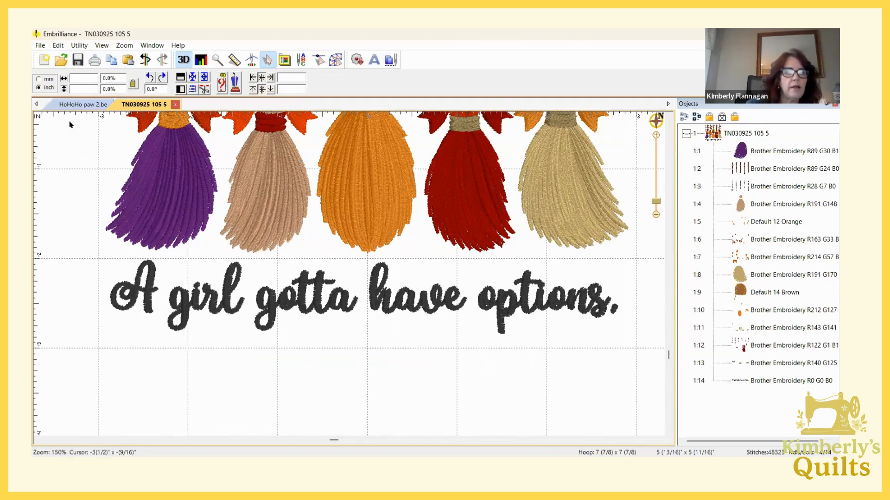
In stitch editing, lasso the "A girl gotta have options" lettering beneath the brooms, split it into its own object and delete it
{"action": "left_click", "coordinate": [318, 59]}
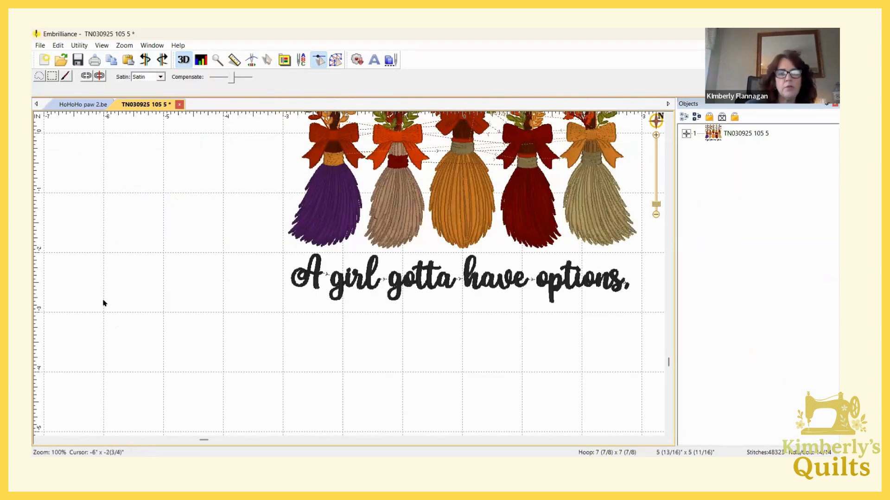
{"action": "left_click", "coordinate": [319, 60]}
{"action": "left_click", "coordinate": [319, 59]}
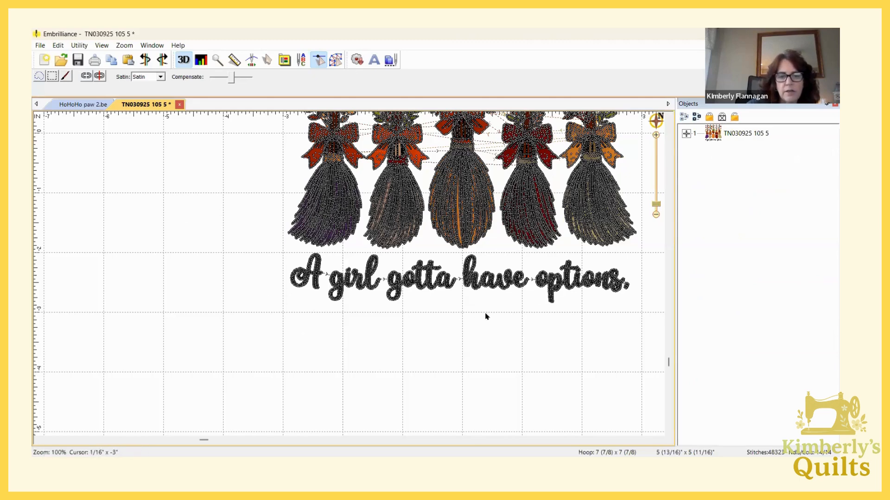
{"action": "left_click", "coordinate": [39, 76]}
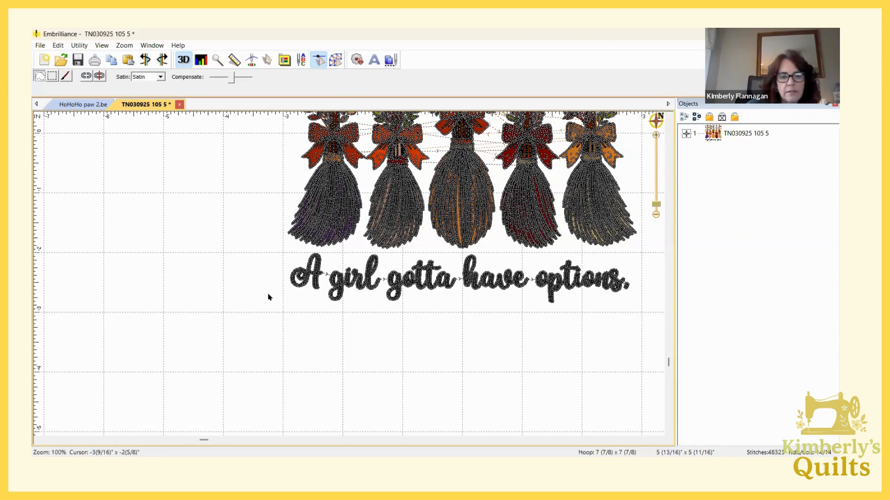
{"action": "mouse_move", "coordinate": [268, 294]}
{"action": "left_mouse_down"}
{"action": "mouse_move", "coordinate": [537, 310]}
{"action": "mouse_move", "coordinate": [619, 301]}
{"action": "mouse_move", "coordinate": [632, 269]}
{"action": "mouse_move", "coordinate": [598, 253]}
{"action": "mouse_move", "coordinate": [502, 262]}
{"action": "mouse_move", "coordinate": [464, 251]}
{"action": "mouse_move", "coordinate": [291, 251]}
{"action": "left_mouse_up"}
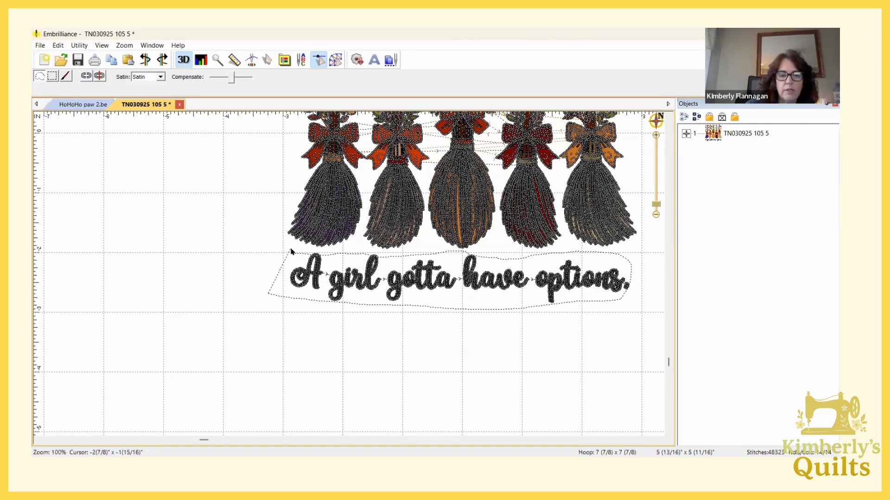
{"action": "left_click_drag", "start_coordinate": [291, 251], "coordinate": [291, 251]}
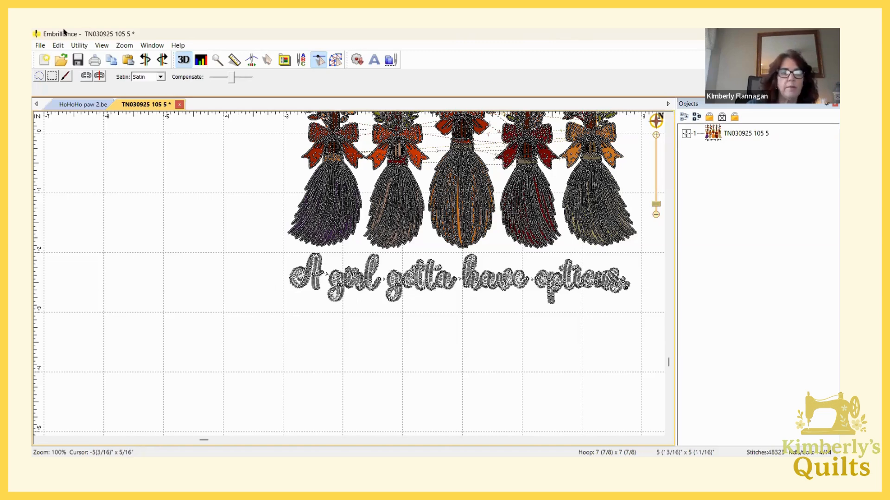
{"action": "left_click", "coordinate": [100, 76]}
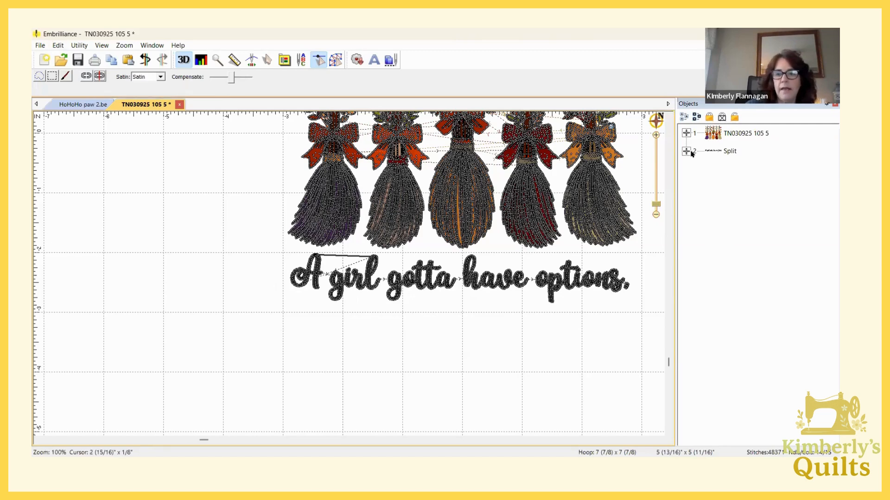
{"action": "left_click", "coordinate": [727, 152]}
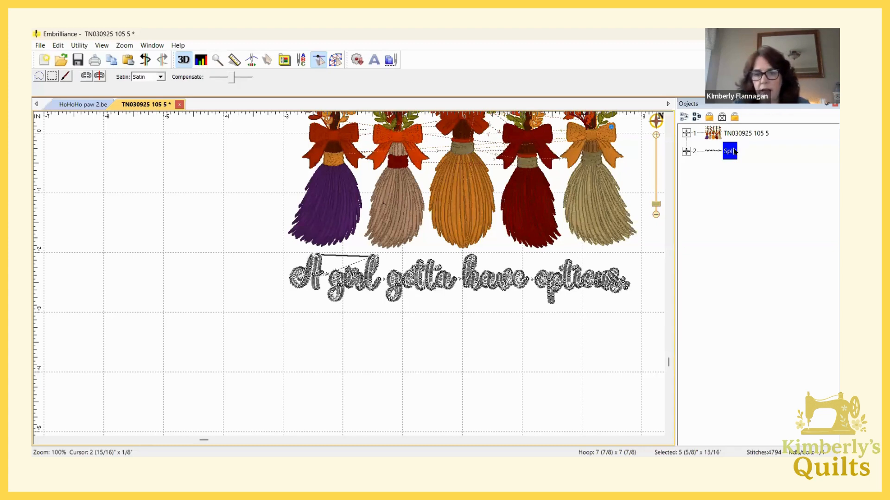
{"action": "key", "text": "Delete"}
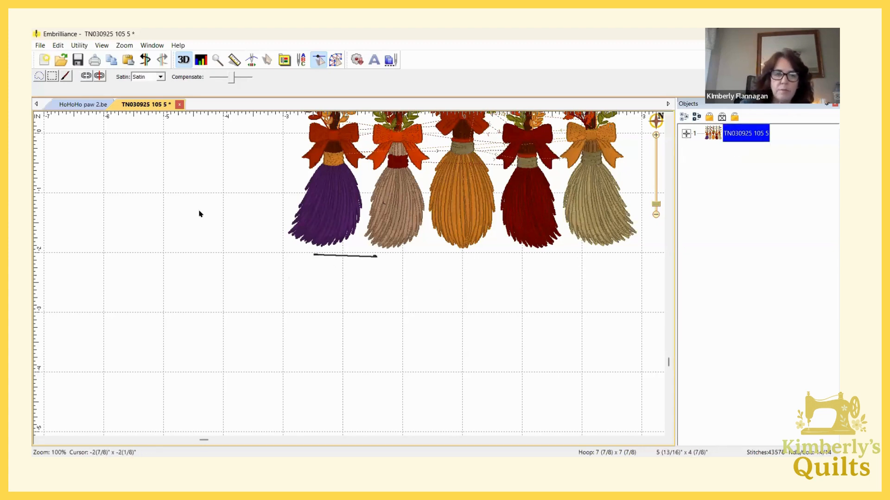
Lasso the leftover black stitch line beneath the purple and tan brooms, split it off and delete it
{"action": "left_click", "coordinate": [39, 76]}
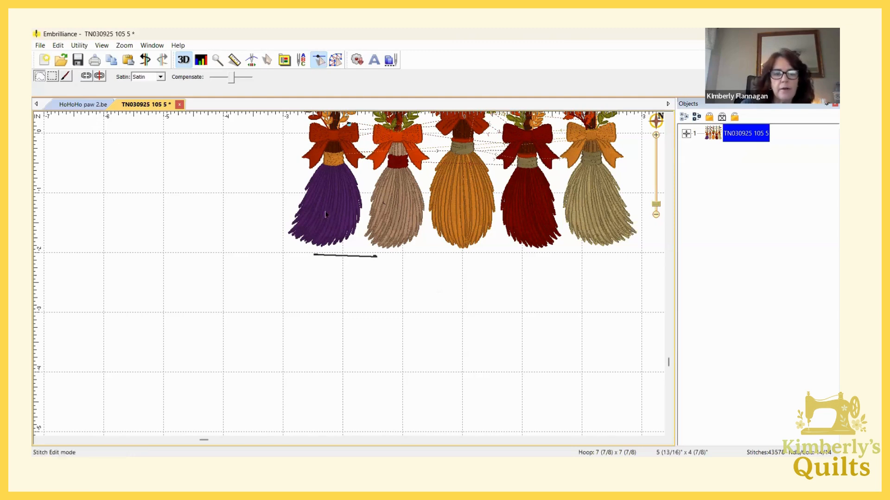
{"action": "mouse_move", "coordinate": [297, 253]}
{"action": "left_mouse_down"}
{"action": "mouse_move", "coordinate": [387, 256]}
{"action": "mouse_move", "coordinate": [372, 251]}
{"action": "left_mouse_up"}
{"action": "left_click", "coordinate": [100, 77]}
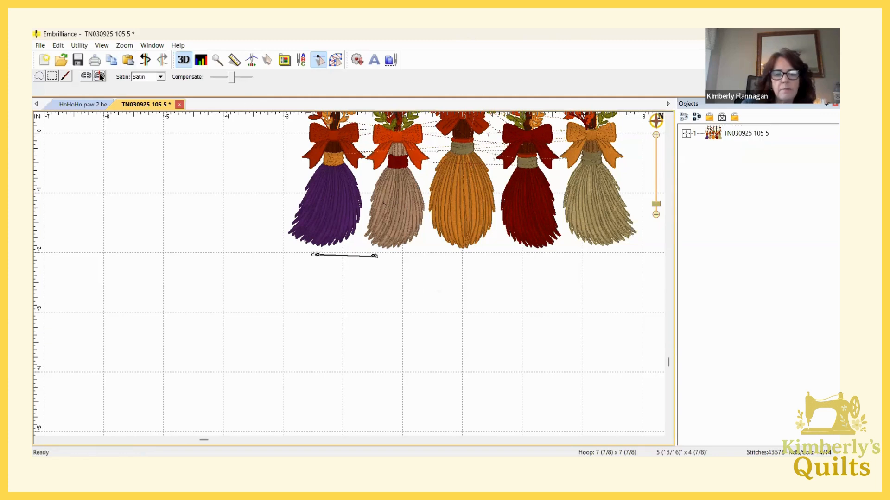
{"action": "left_click", "coordinate": [727, 150]}
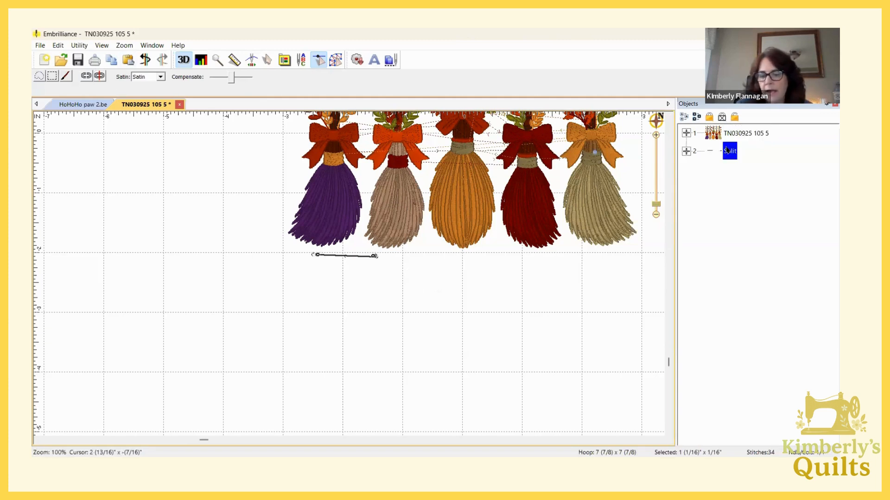
{"action": "key", "text": "Delete"}
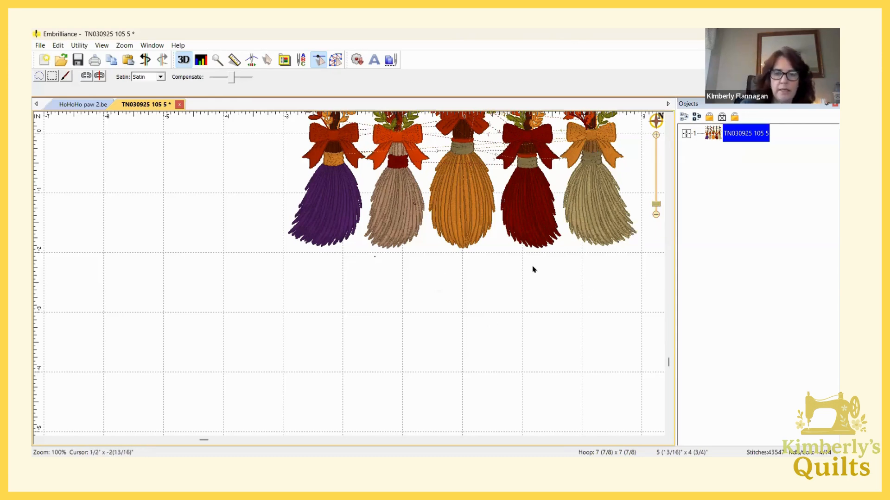
Lasso the two fall leaves beside the handle of the rightmost broom, split them into their own object and select it
{"action": "left_click_drag", "start_coordinate": [533, 268], "coordinate": [569, 212]}
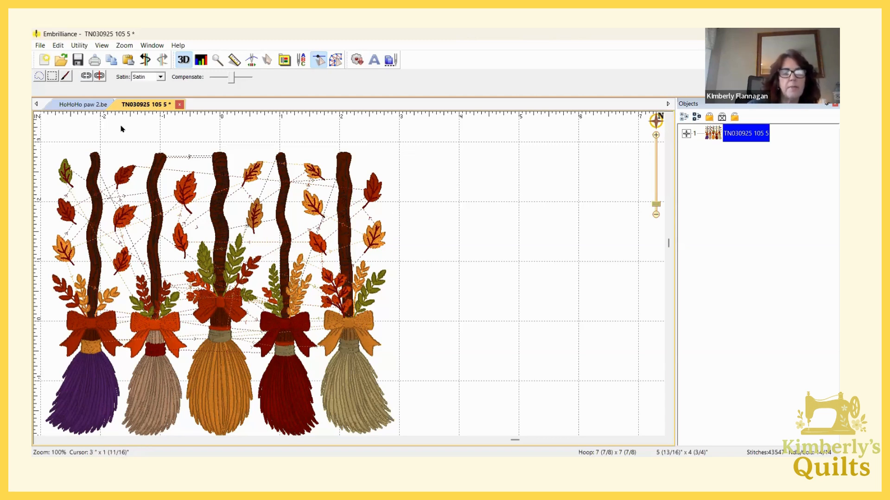
{"action": "left_click", "coordinate": [39, 75]}
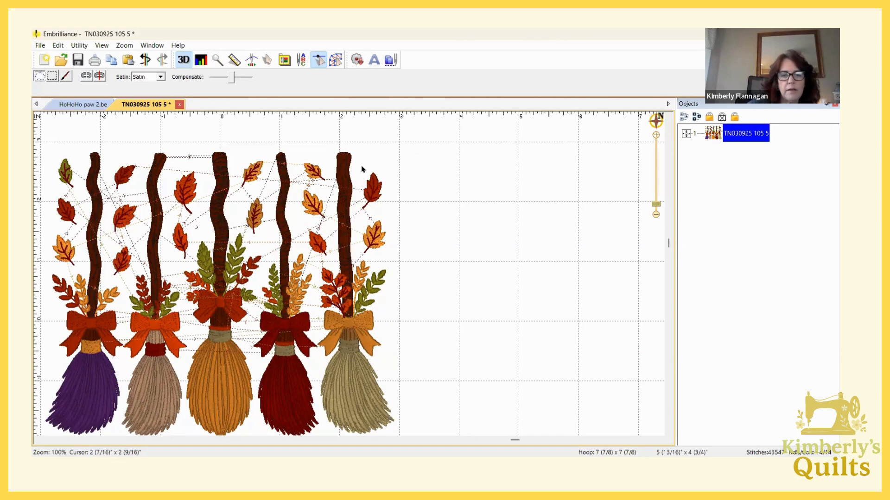
{"action": "mouse_move", "coordinate": [362, 167]}
{"action": "left_mouse_down"}
{"action": "mouse_move", "coordinate": [385, 185]}
{"action": "mouse_move", "coordinate": [389, 202]}
{"action": "mouse_move", "coordinate": [385, 254]}
{"action": "mouse_move", "coordinate": [358, 246]}
{"action": "left_mouse_up"}
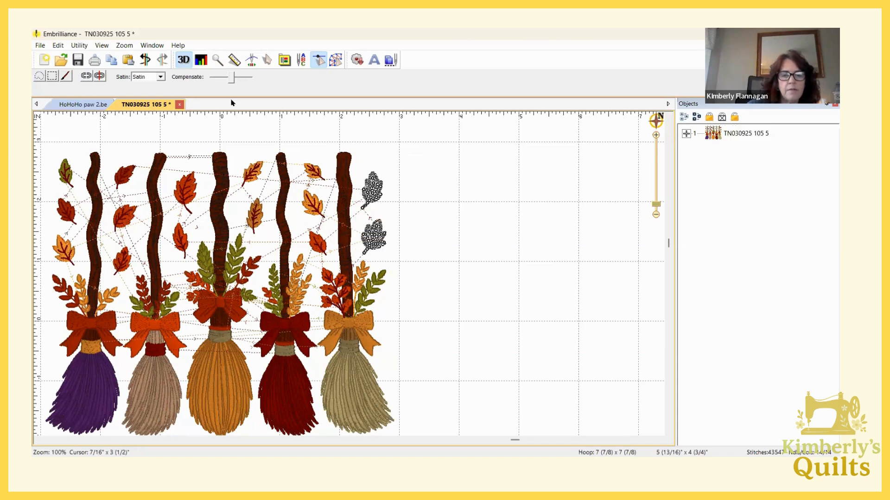
{"action": "left_click", "coordinate": [99, 76]}
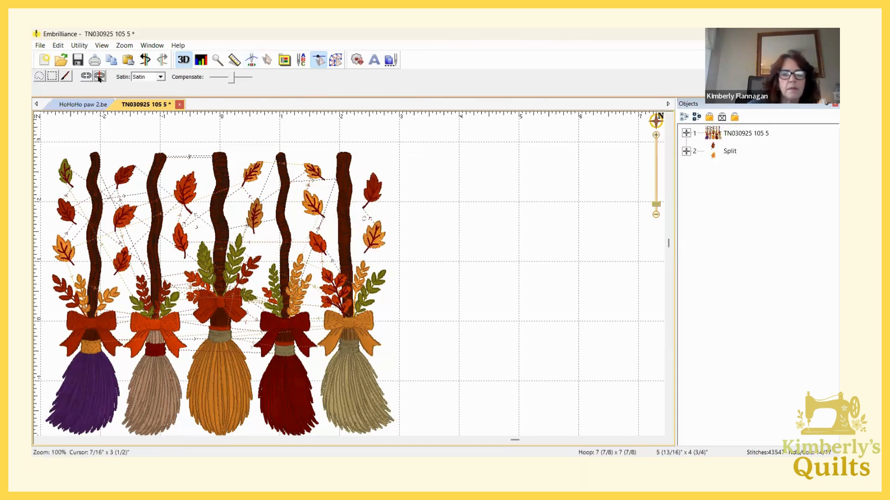
{"action": "left_click", "coordinate": [724, 151]}
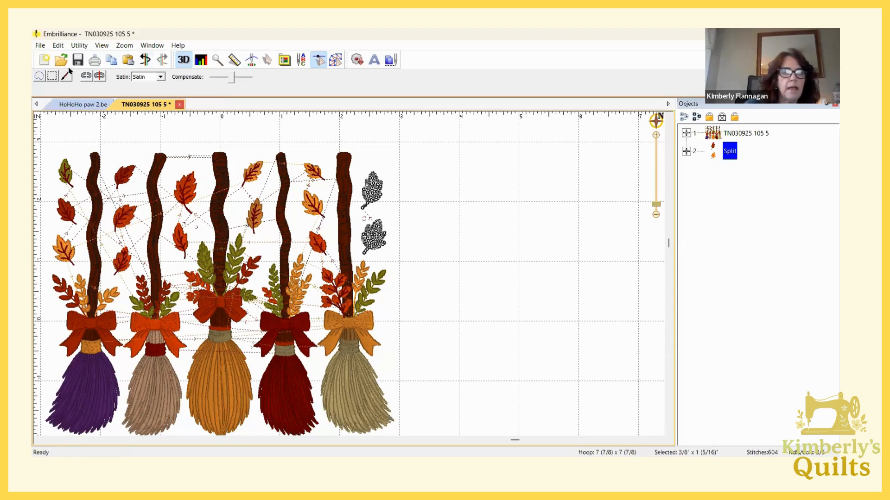
Copy the split pair of leaves, paste it into a new page and switch from stitch editing to object selection
{"action": "left_click", "coordinate": [39, 48]}
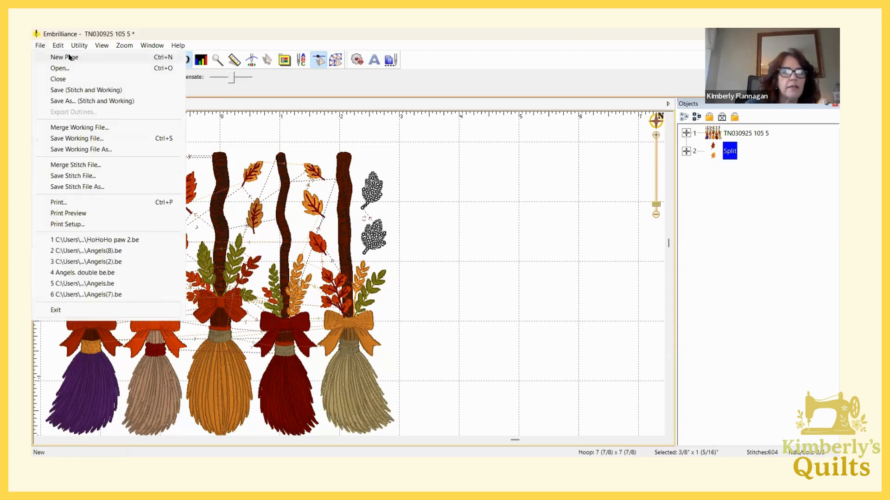
{"action": "left_click", "coordinate": [64, 57]}
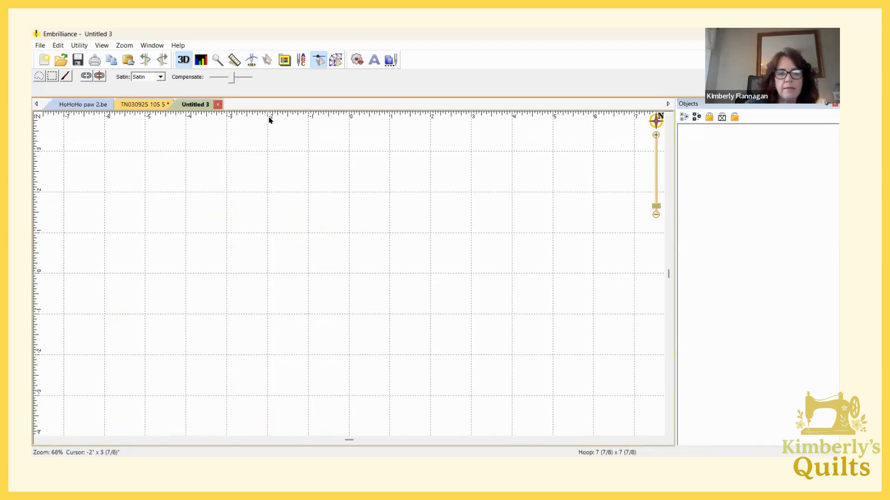
{"action": "key", "text": "ctrl+v"}
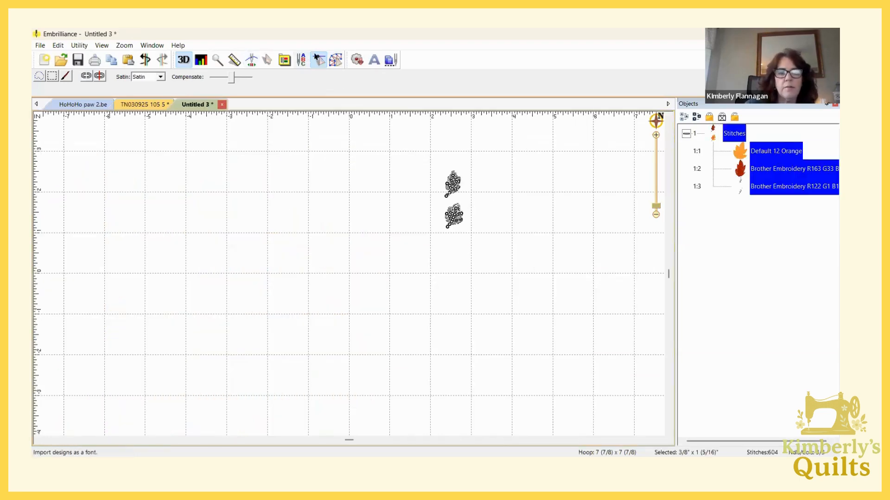
{"action": "left_click", "coordinate": [318, 59]}
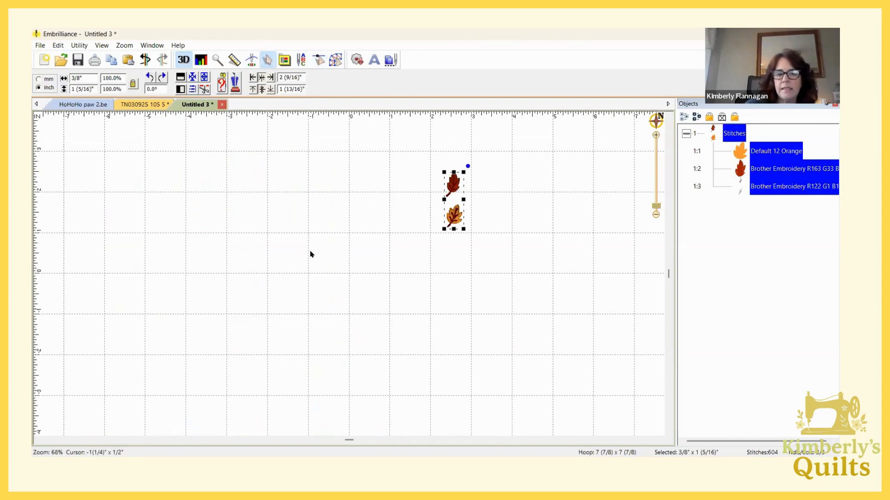
{"action": "scroll", "coordinate": [458, 281], "scroll_direction": "down", "scroll_amount": 1}
{"action": "scroll", "coordinate": [459, 280], "scroll_direction": "up", "scroll_amount": 2}
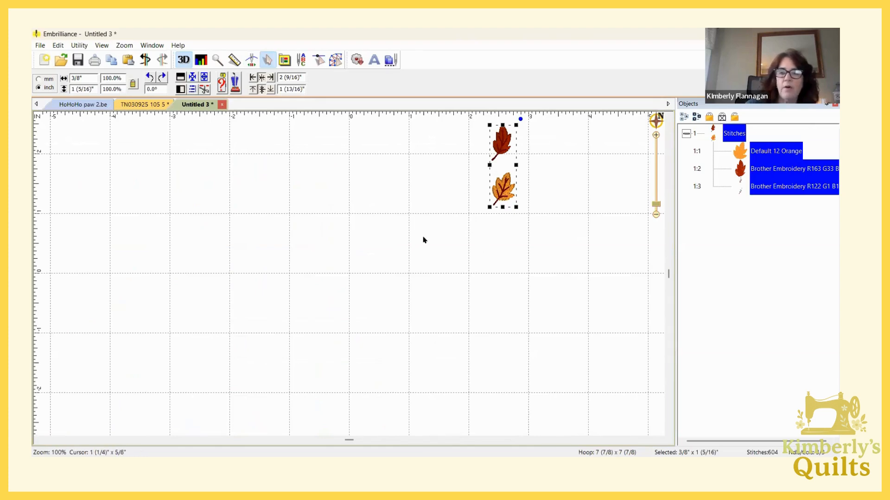
{"action": "left_click", "coordinate": [135, 107]}
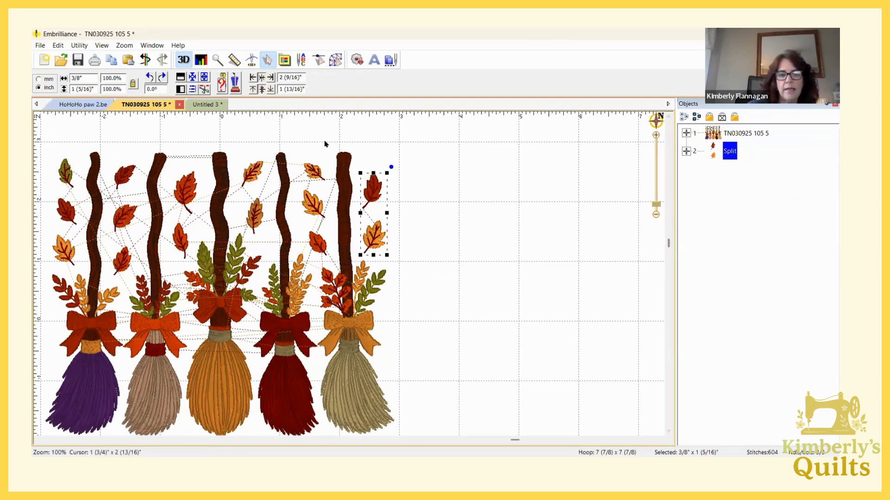
{"action": "left_click", "coordinate": [318, 60]}
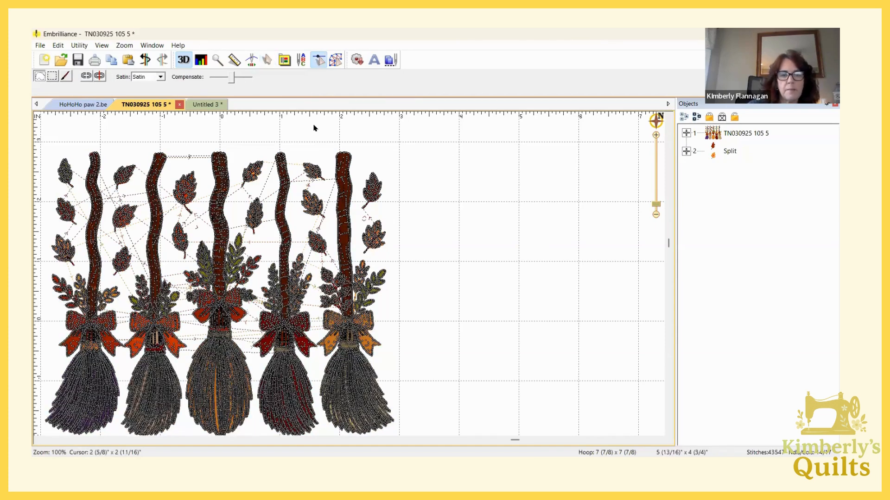
{"action": "mouse_move", "coordinate": [319, 138]}
{"action": "left_mouse_down"}
{"action": "mouse_move", "coordinate": [373, 162]}
{"action": "mouse_move", "coordinate": [385, 177]}
{"action": "mouse_move", "coordinate": [408, 435]}
{"action": "mouse_move", "coordinate": [346, 431]}
{"action": "mouse_move", "coordinate": [317, 415]}
{"action": "mouse_move", "coordinate": [331, 253]}
{"action": "left_mouse_up"}
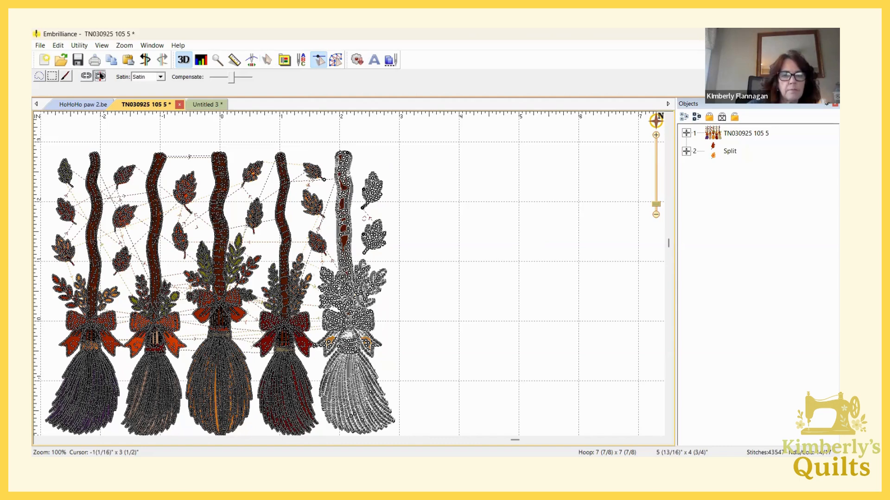
{"action": "left_click", "coordinate": [100, 76]}
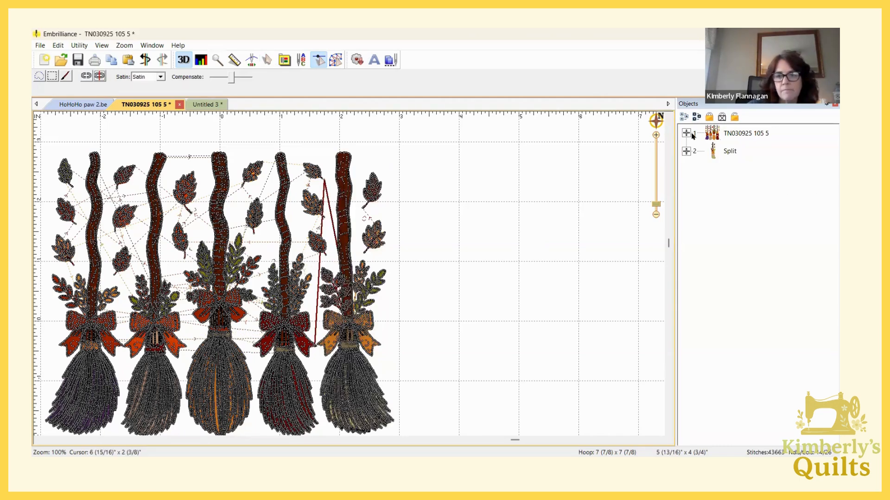
{"action": "left_click", "coordinate": [731, 153]}
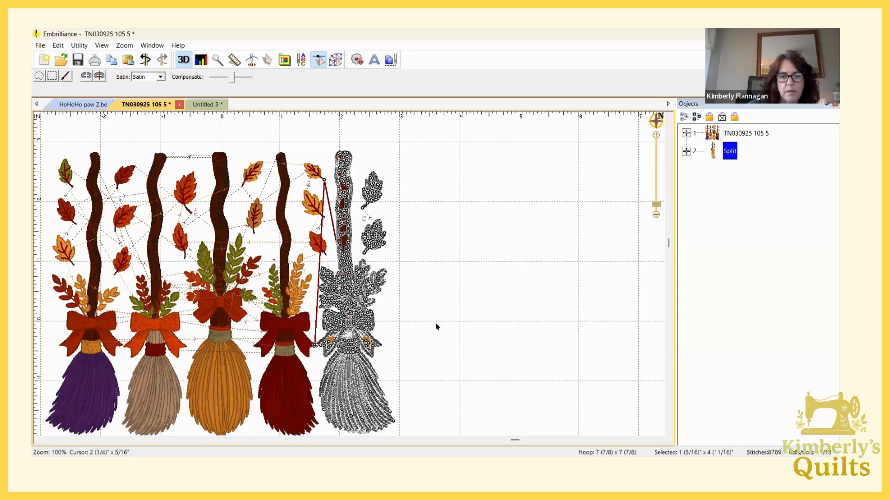
{"action": "left_click_drag", "start_coordinate": [353, 304], "coordinate": [553, 258]}
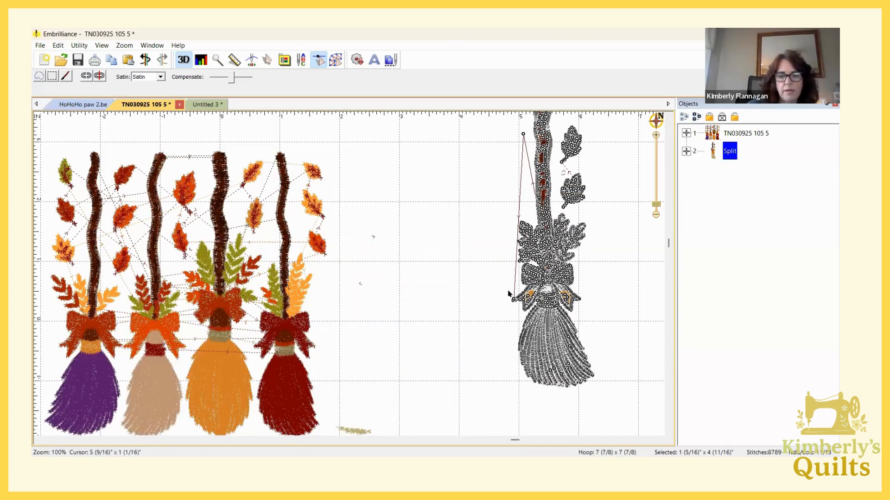